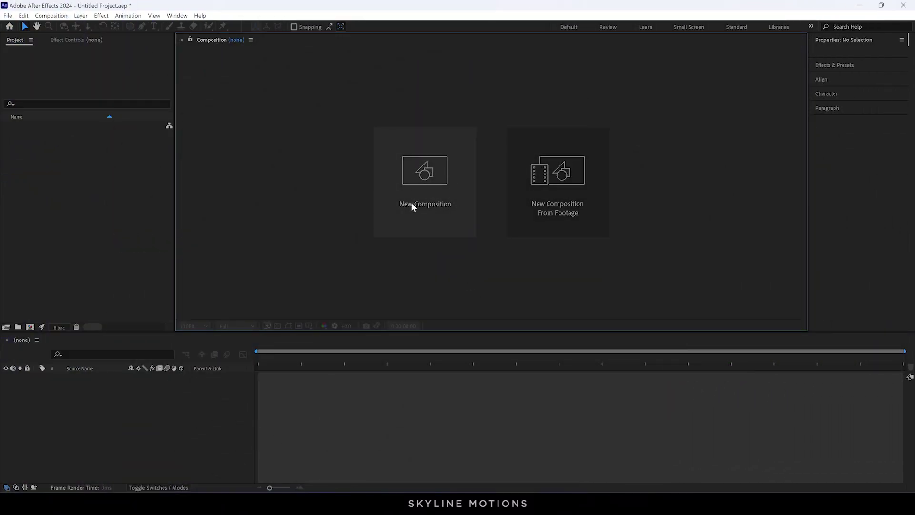
Create a 1920 x 1080, 60 fps, 5-second composition named Render
left_click(51, 15)
left_click(57, 27)
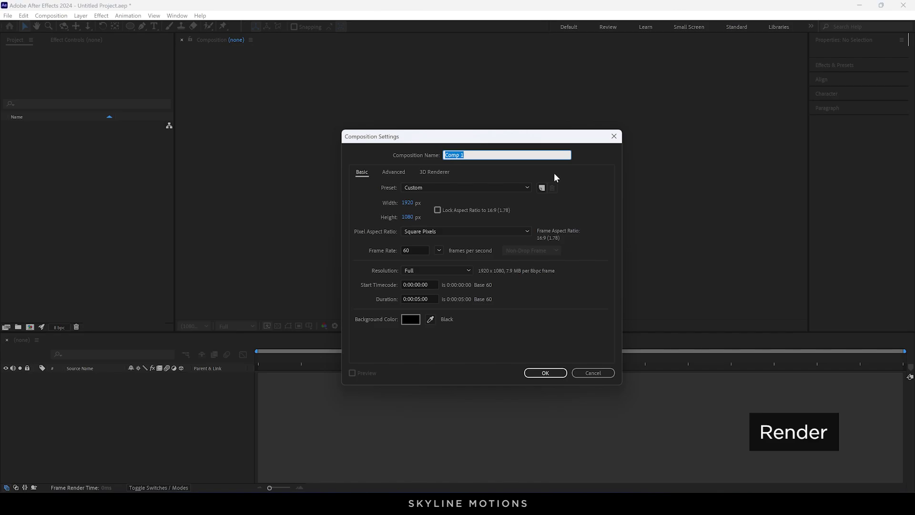
type("Render")
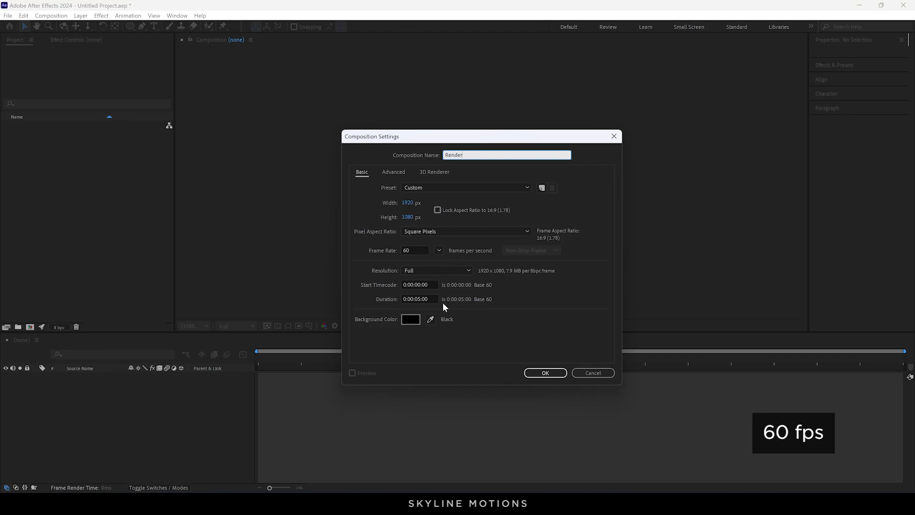
left_click(546, 372)
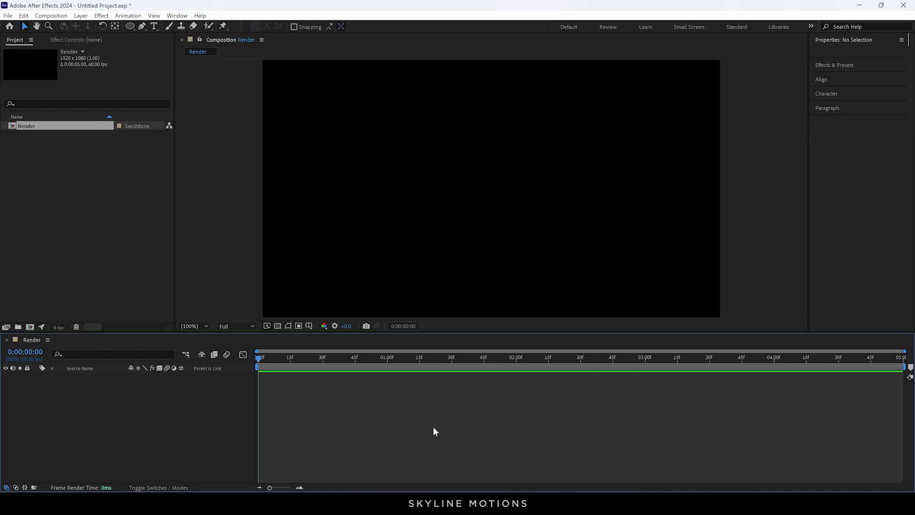
Import the neon portrait JPG ending in ljEaeP96xME-unsplash from the Stoke Images folder as footage
right_click(61, 179)
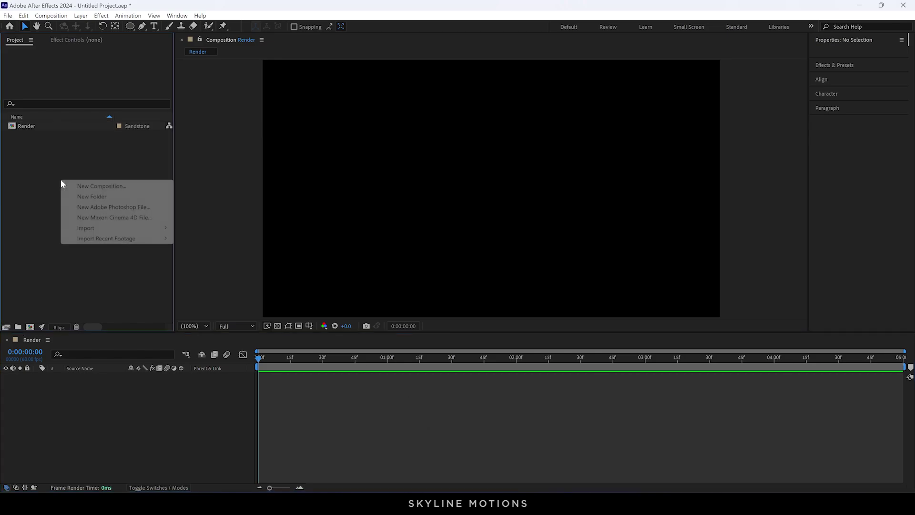
mouse_move(98, 229)
left_click(209, 227)
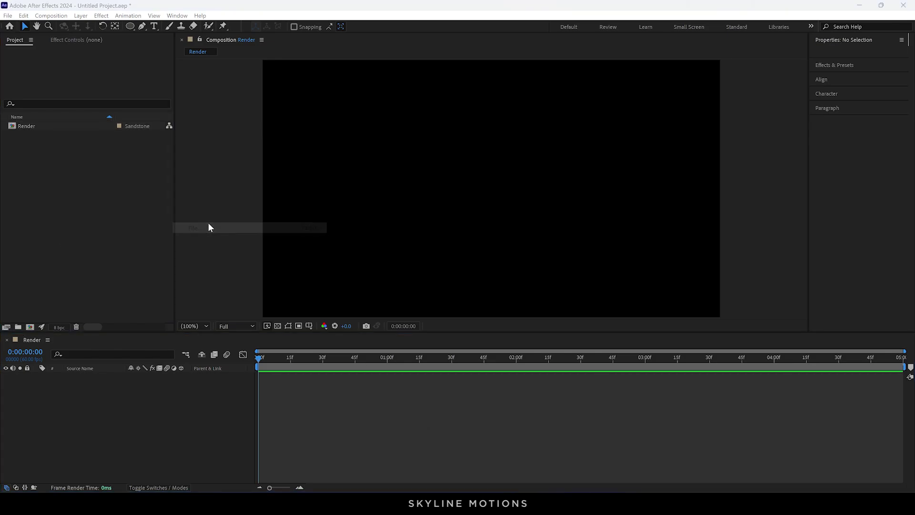
left_click(262, 151)
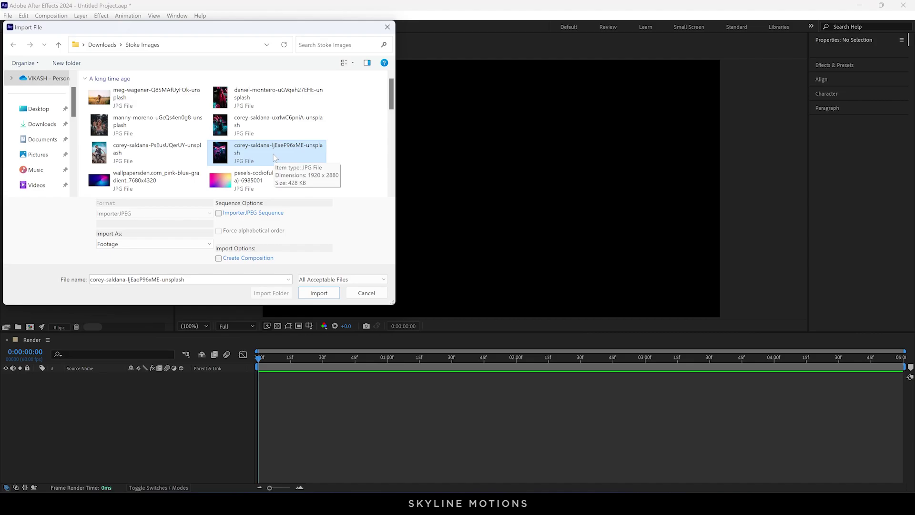
left_click(311, 293)
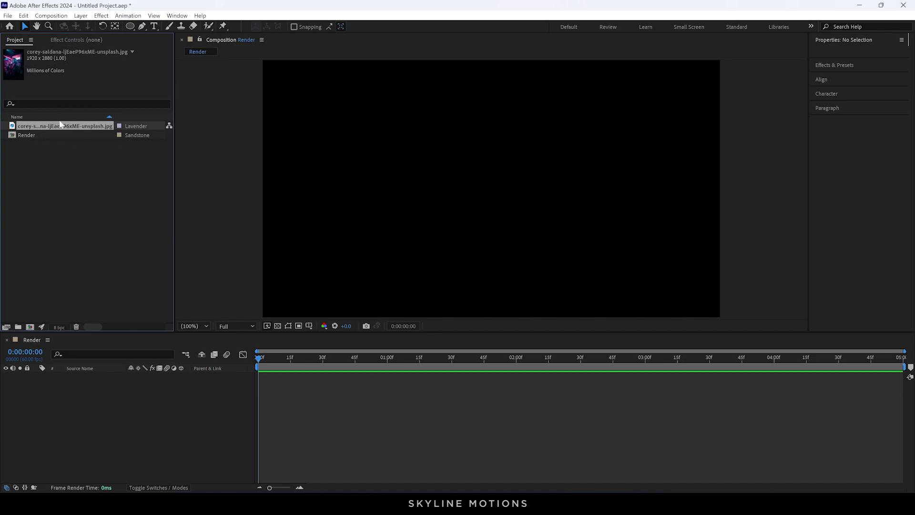
Create a 1920 x 1080, 60 fps, 5-second composition named Media and add the imported portrait photo to it
left_click(82, 126)
left_click(51, 15)
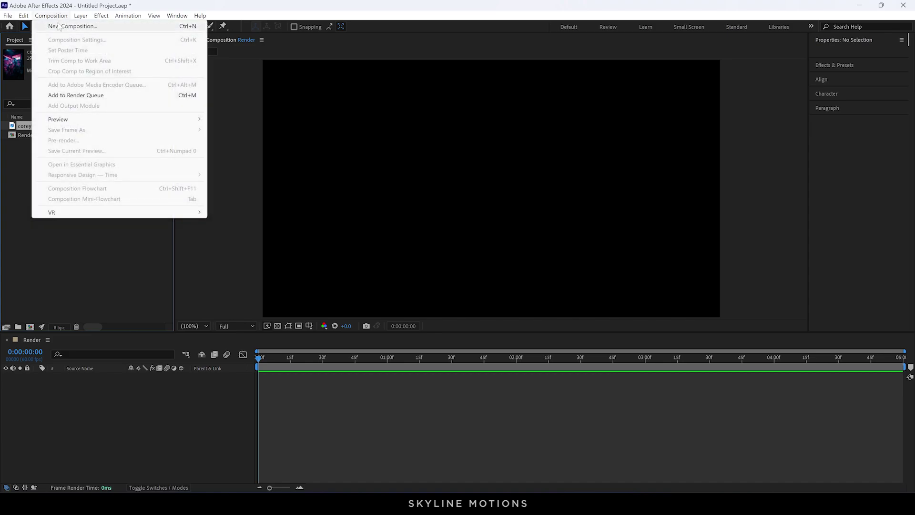
left_click(60, 27)
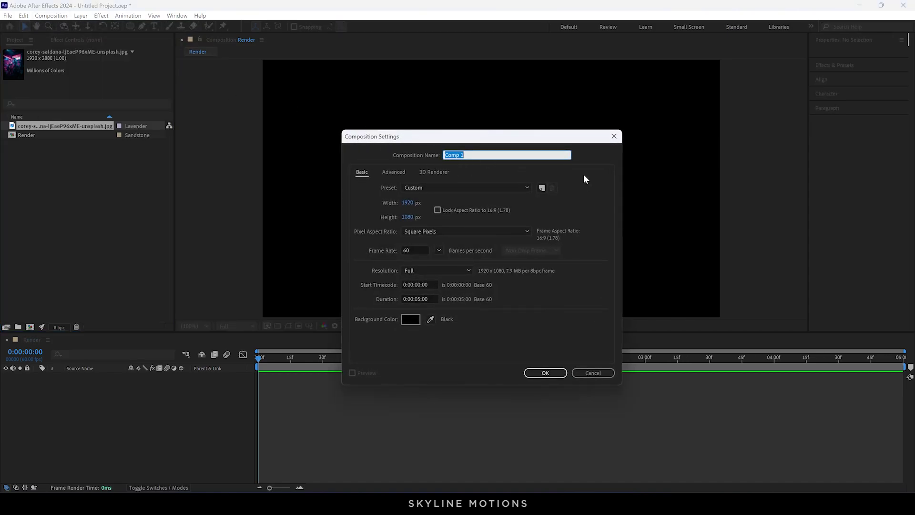
key("BackSpace")
type("Media")
left_click(541, 373)
left_click_drag(60, 125, 116, 403)
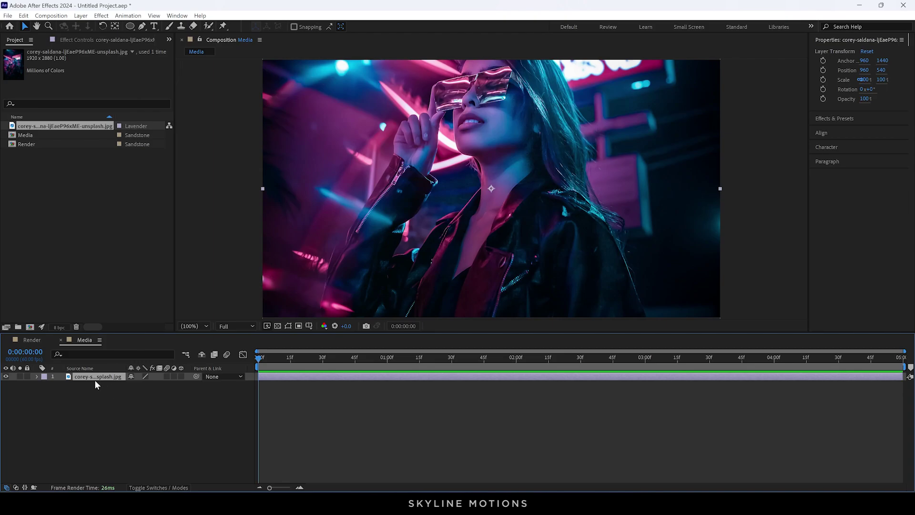
Scale the portrait layer down to about 75.2% and lower it to a position of about 964, 646
key("s")
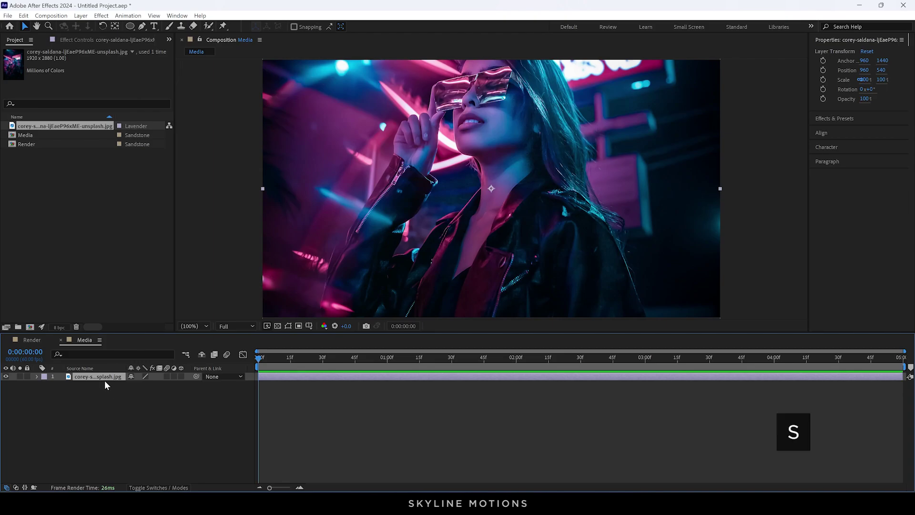
left_click_drag(162, 390, 45, 386)
left_click_drag(552, 200, 548, 222)
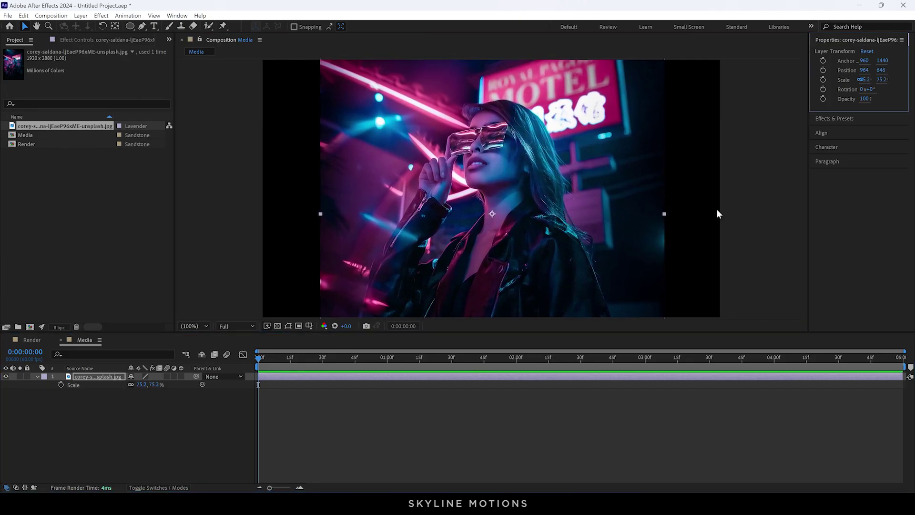
Find the Motion Tile effect and apply it to the portrait layer in the Media composition
left_click(845, 119)
left_click(847, 66)
type("mo")
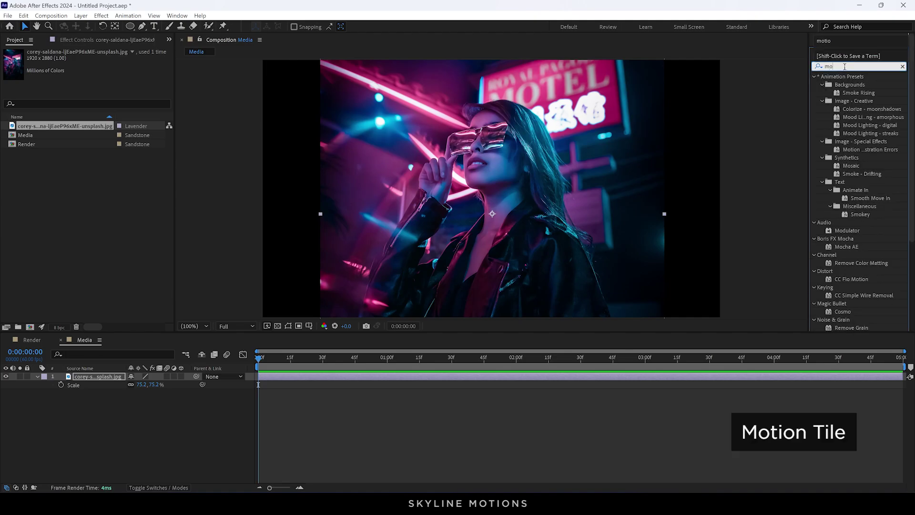
type("tion")
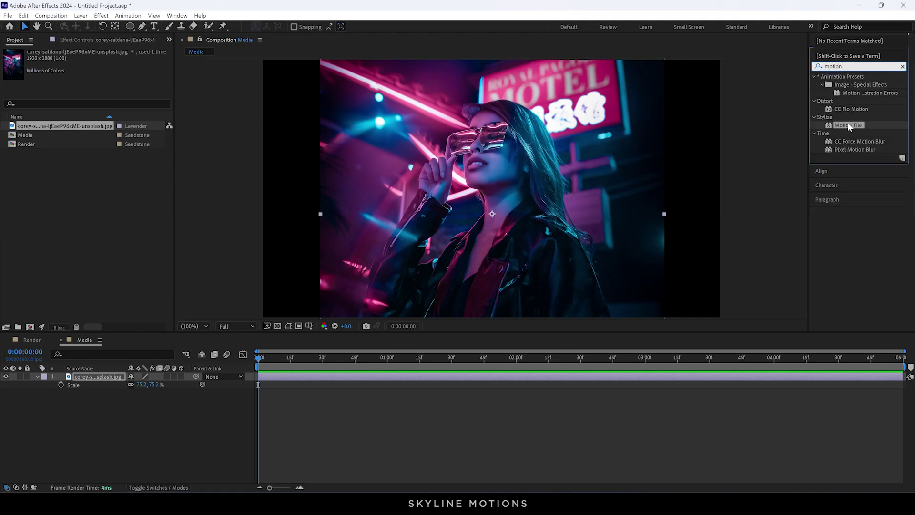
left_click_drag(850, 124, 474, 187)
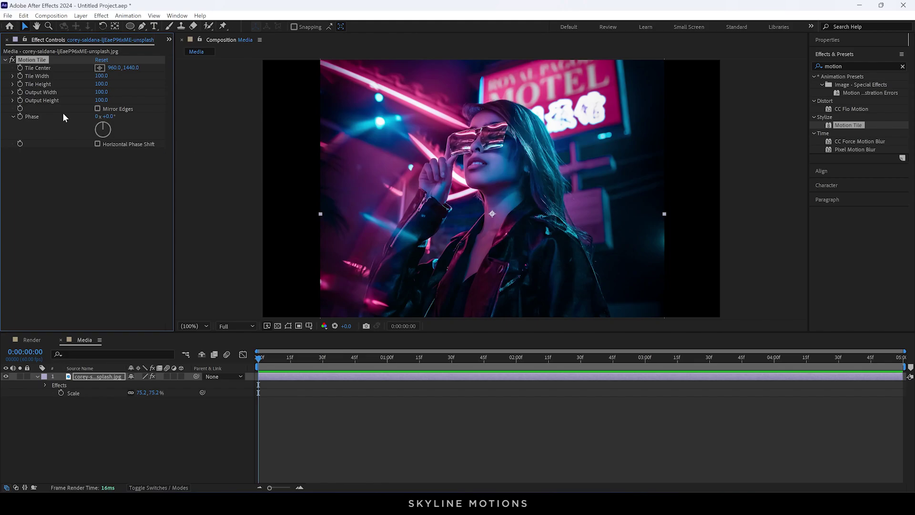
Set Motion Tile's Output Width and Output Height to 300 and enable Mirror Edges
left_click(102, 92)
type("300")
key("Return")
left_click(102, 92)
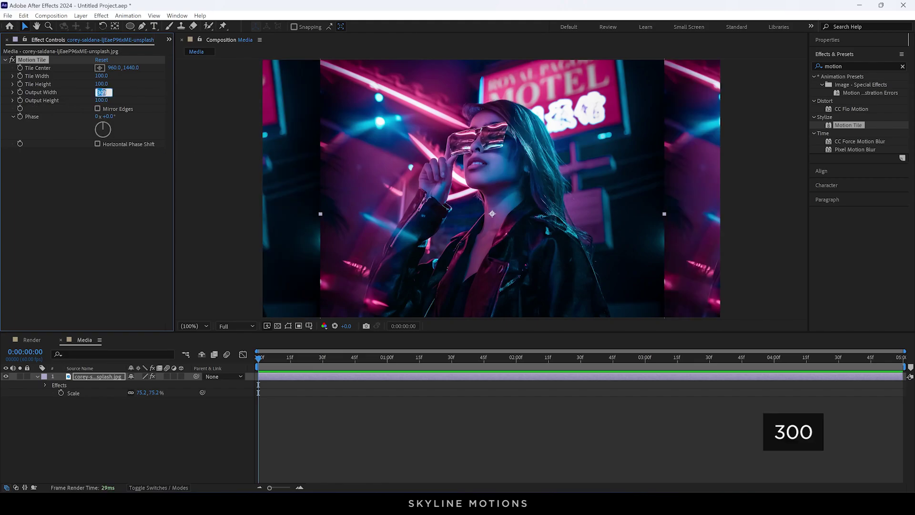
left_click(113, 99)
type("300")
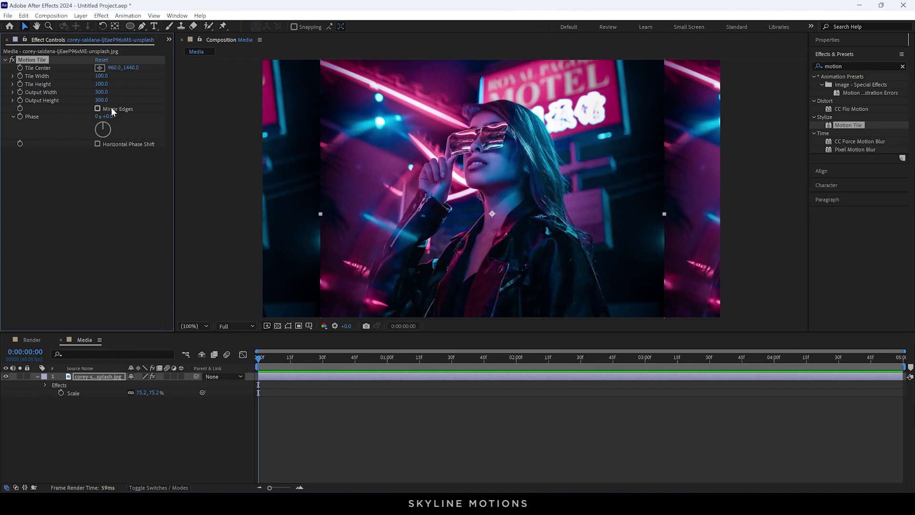
left_click(111, 109)
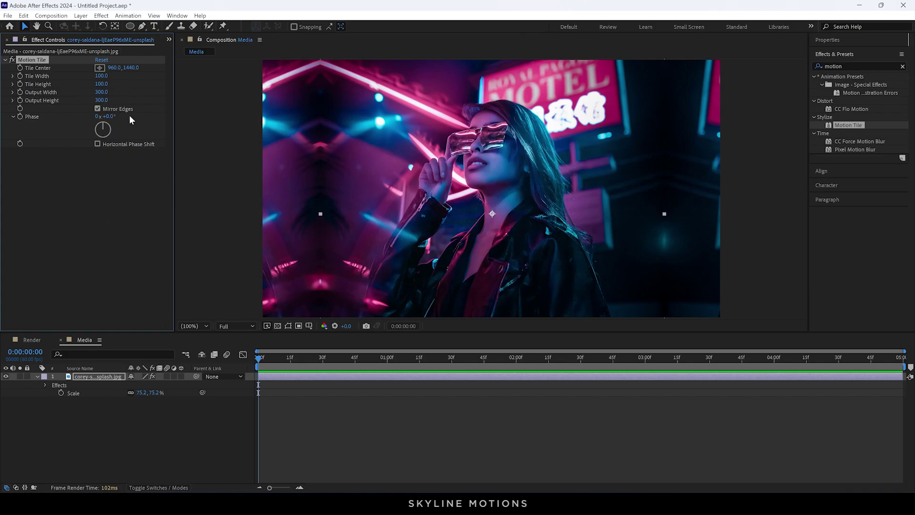
Add the Media composition as a layer in the Render composition
left_click(31, 340)
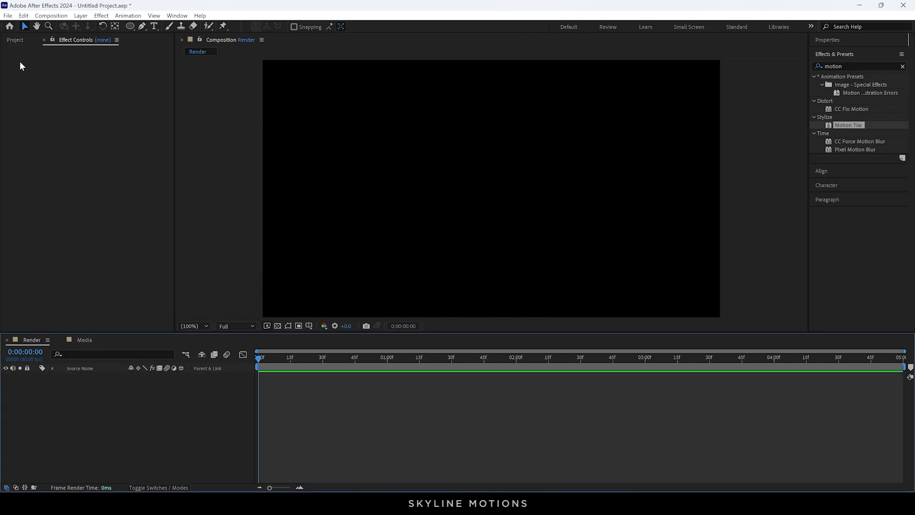
key("ctrl+0")
left_click_drag(33, 134, 81, 385)
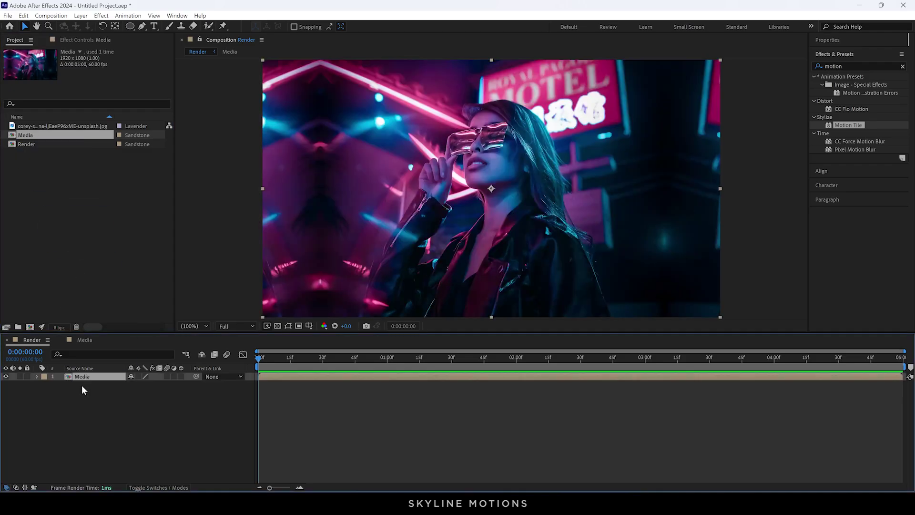
Keyframe the Media layer's scale from 125% at 0:00:00:00 to 100% at 0:00:04:59 and preview the animation
left_click_drag(299, 359, 901, 359)
key("s")
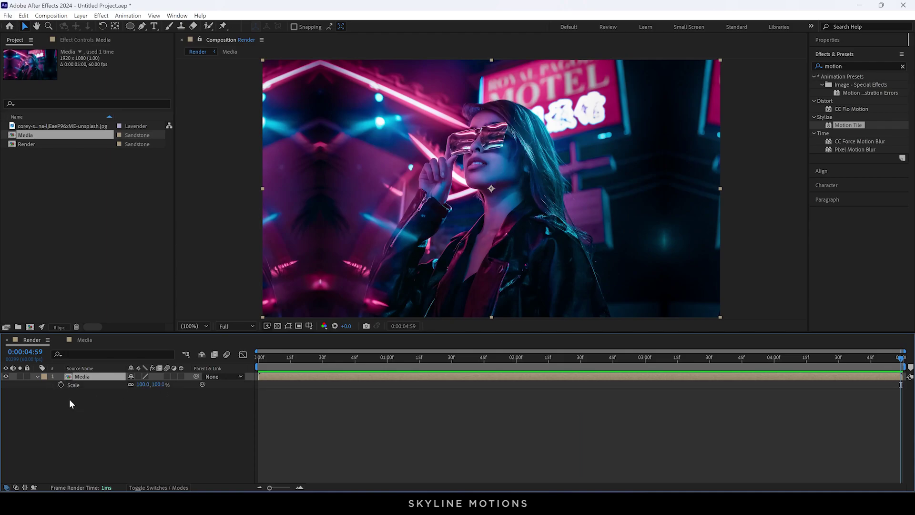
left_click(61, 385)
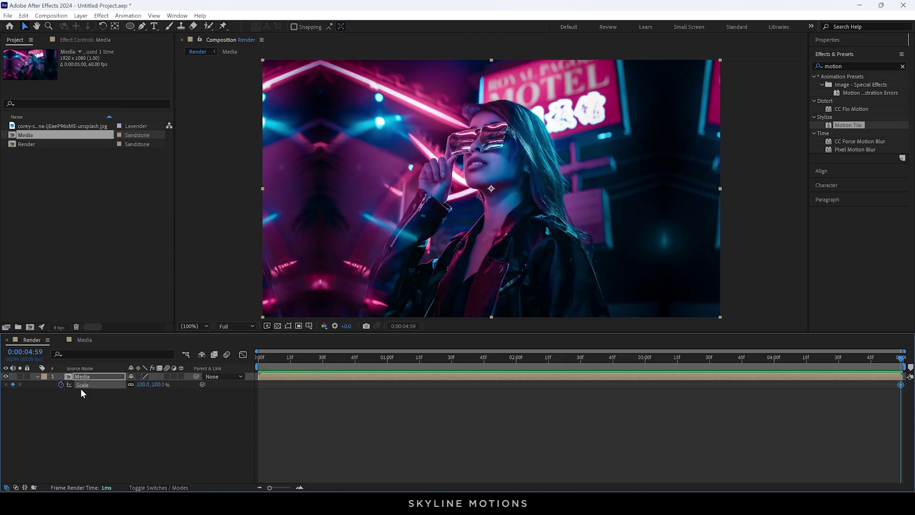
left_click_drag(457, 358, 247, 359)
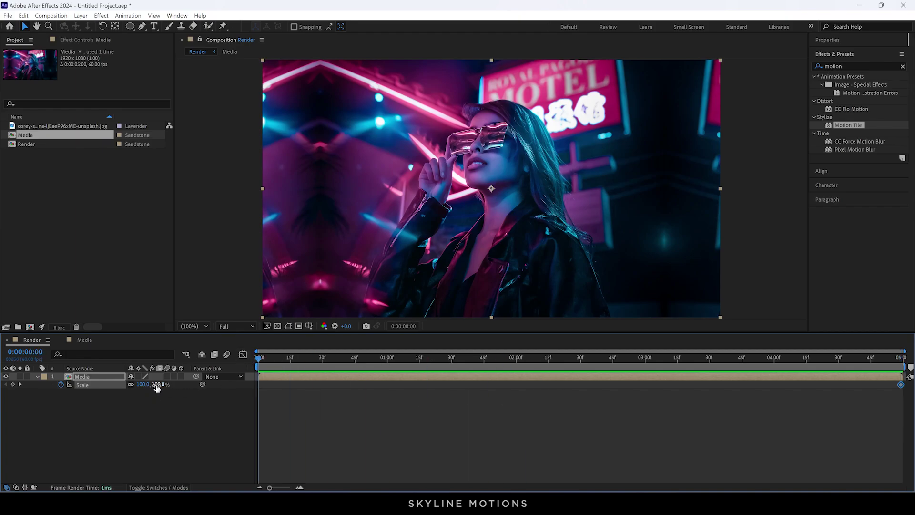
type("125")
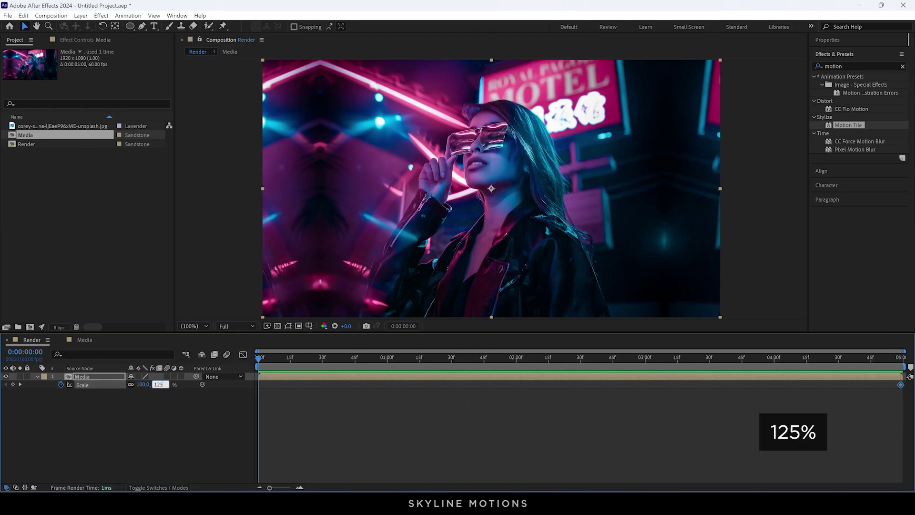
key("Return")
key("space")
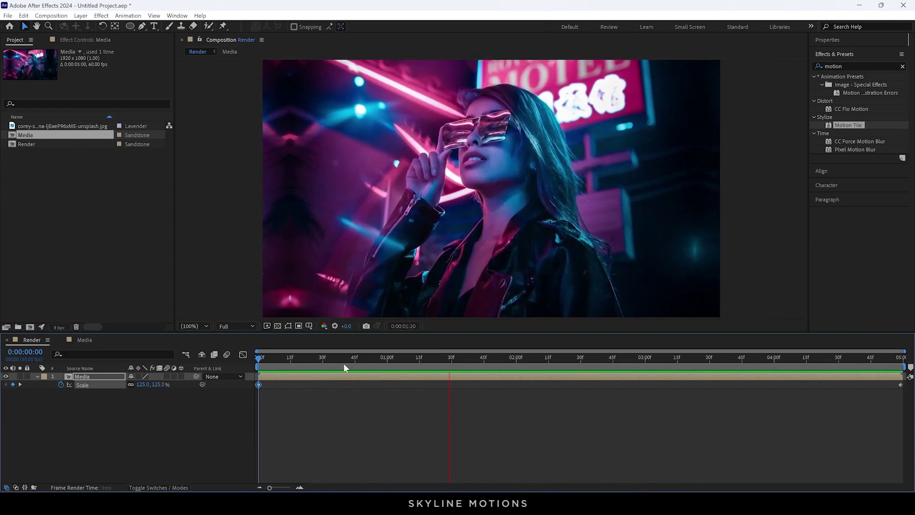
key("space")
left_click(38, 376)
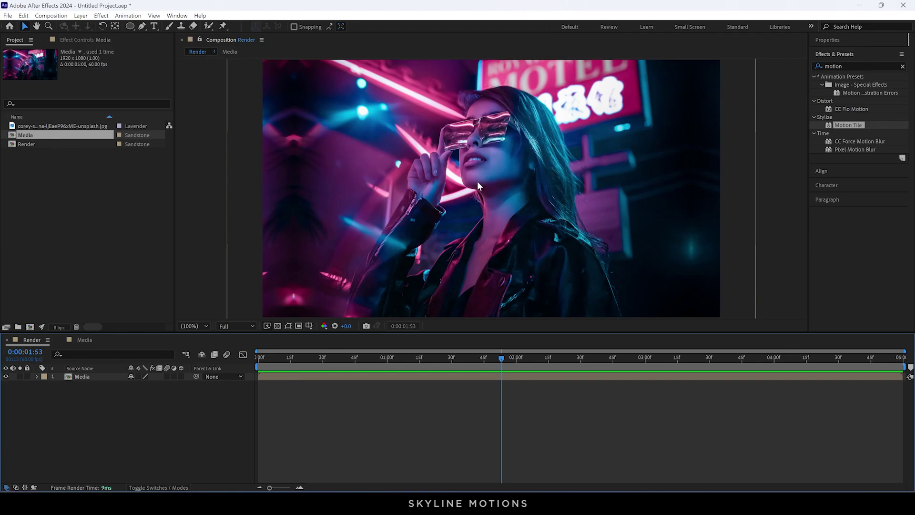
Draw an elliptical mask on the Media layer around the woman's head and shoulders
mouse_move(131, 25)
left_mouse_down()
mouse_move(201, 29)
mouse_move(162, 46)
mouse_move(190, 45)
left_mouse_up()
left_click(100, 380)
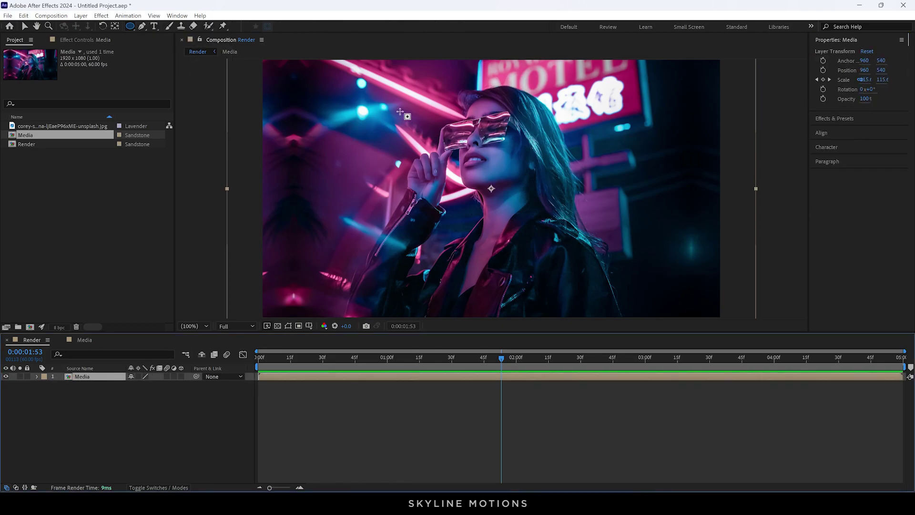
mouse_move(377, 75)
left_mouse_down()
mouse_move(647, 222)
mouse_move(635, 262)
mouse_move(624, 255)
left_mouse_up()
key("space")
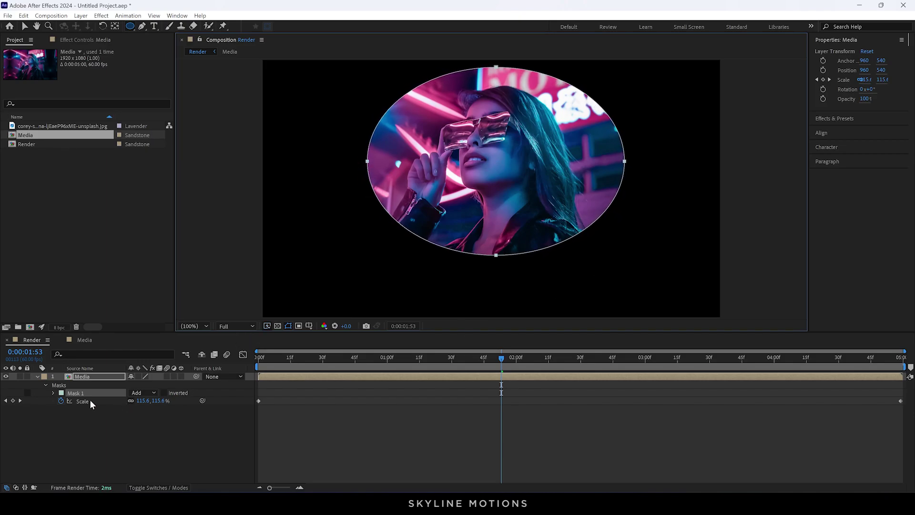
Set the elliptical mask's feather to 300 pixels
left_click(53, 393)
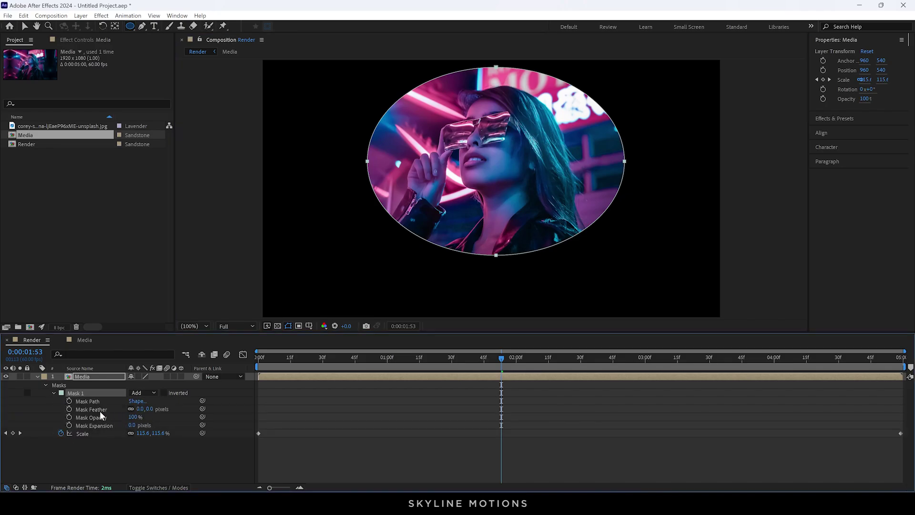
left_click(150, 409)
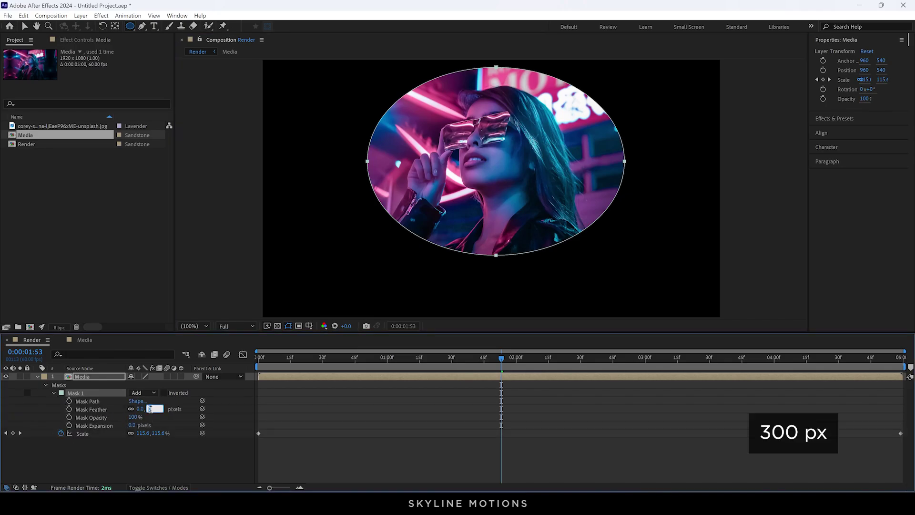
type("300")
key("Return")
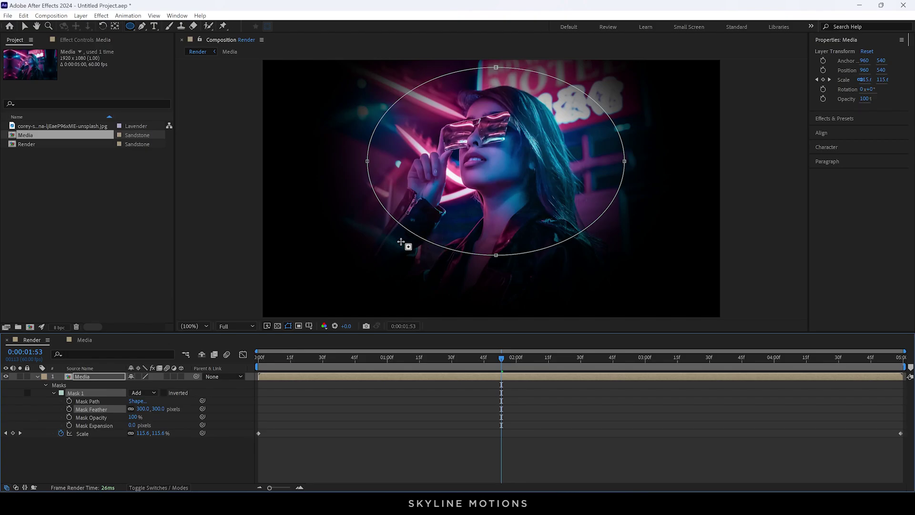
Hide the mask outline in the composition view and preview the masked Render composition
left_click(287, 325)
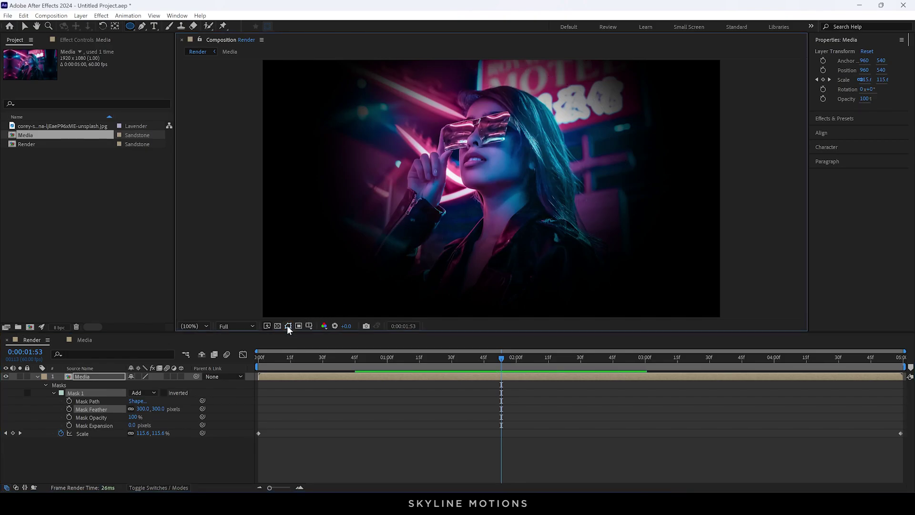
left_click(37, 376)
left_click(142, 423)
key("space")
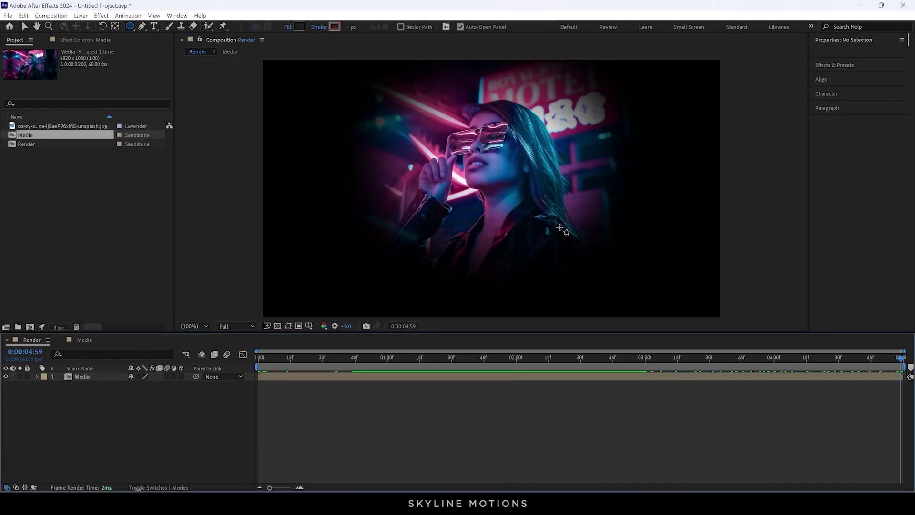
Import the Flare 02 and Flares 01 video files from the Downloads folder into the project
right_click(46, 165)
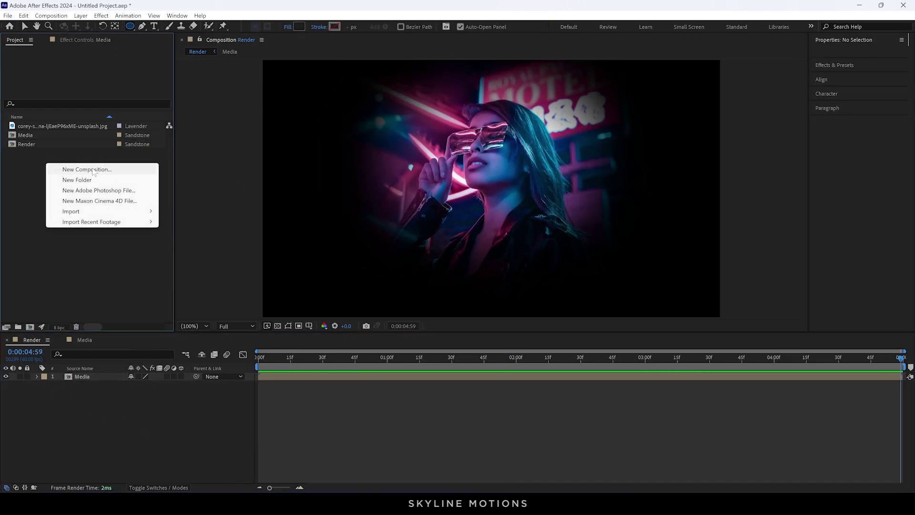
mouse_move(135, 212)
left_click(174, 211)
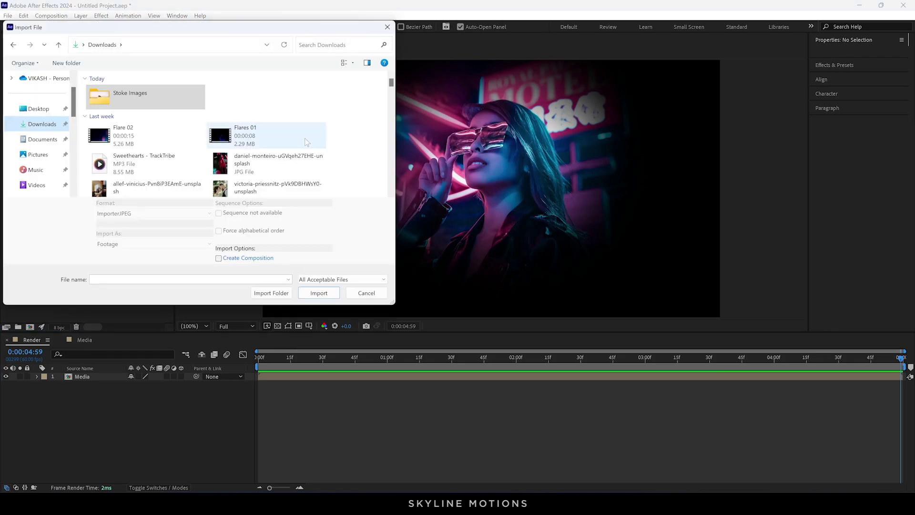
left_click(266, 135)
left_click(147, 137, "ctrl")
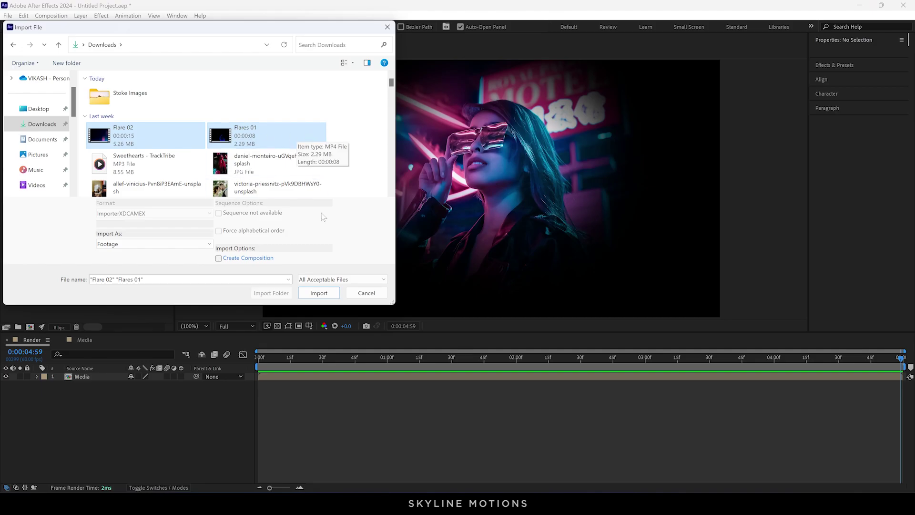
left_click(319, 292)
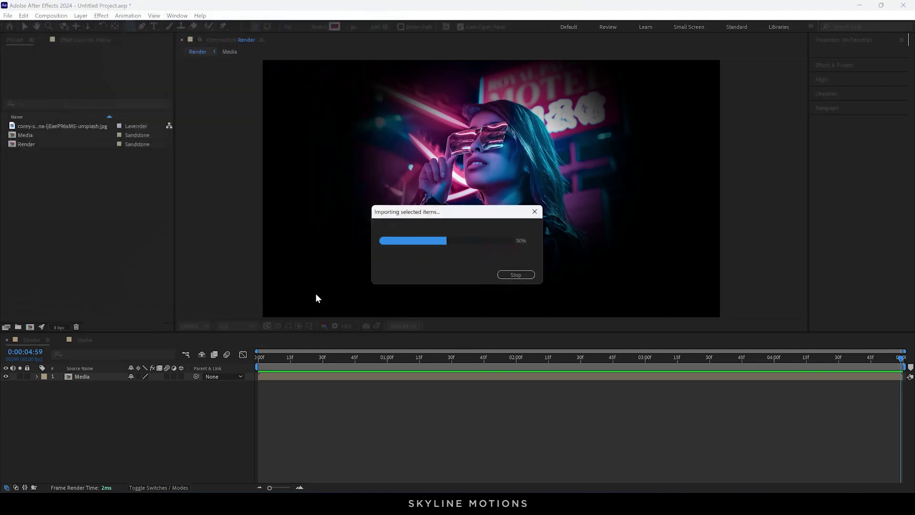
left_click(153, 250)
left_click(40, 143)
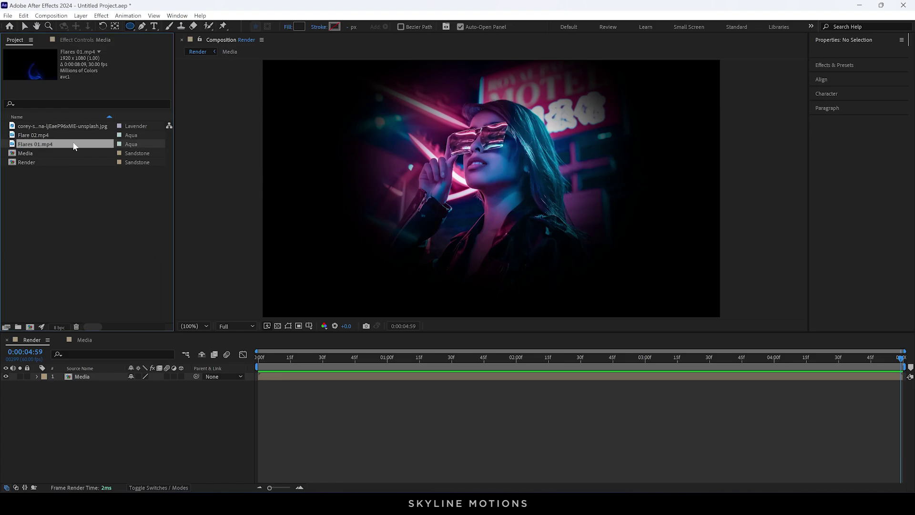
Create a new 1920 x 1080, 60 fps, five-second composition named Flare 01
left_click(51, 16)
left_click(60, 27)
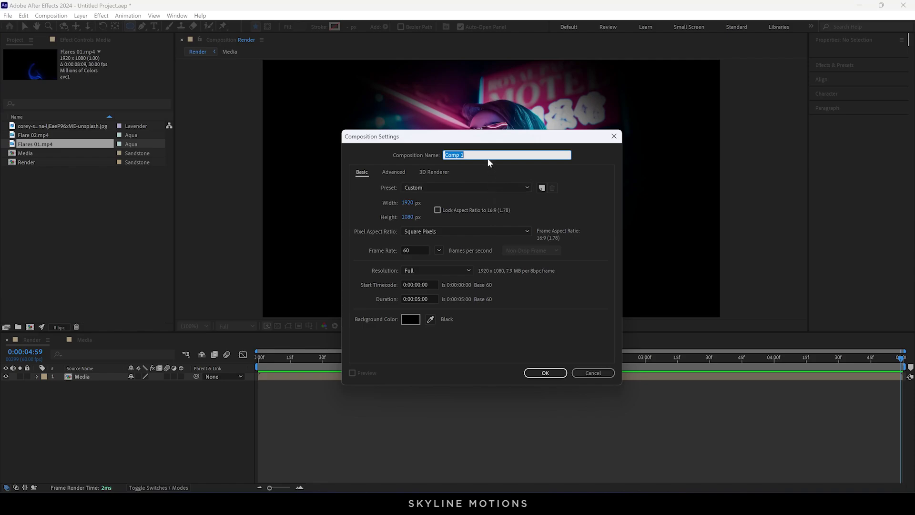
type("Fl")
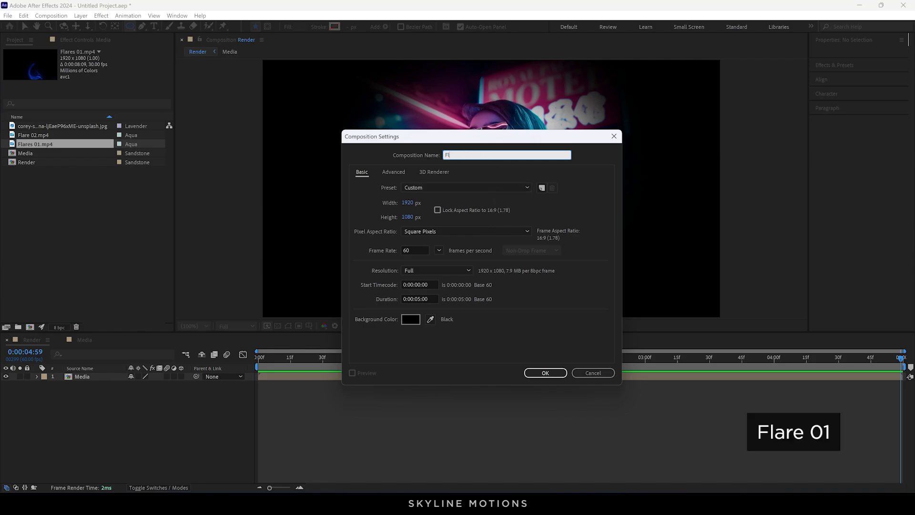
type("are 01")
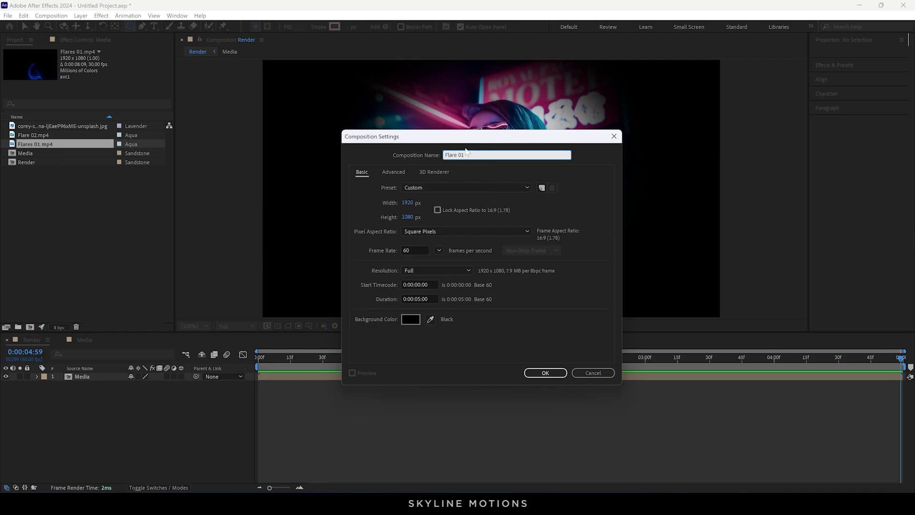
left_click(544, 373)
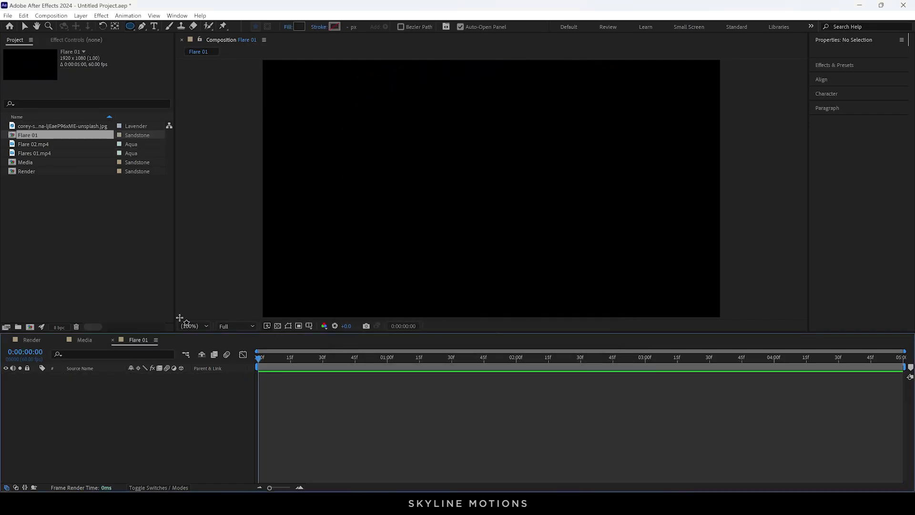
Add Flares 01.mp4 to the Flare 01 composition and move it horizontally to position 1499, 540
left_click_drag(35, 151, 93, 385)
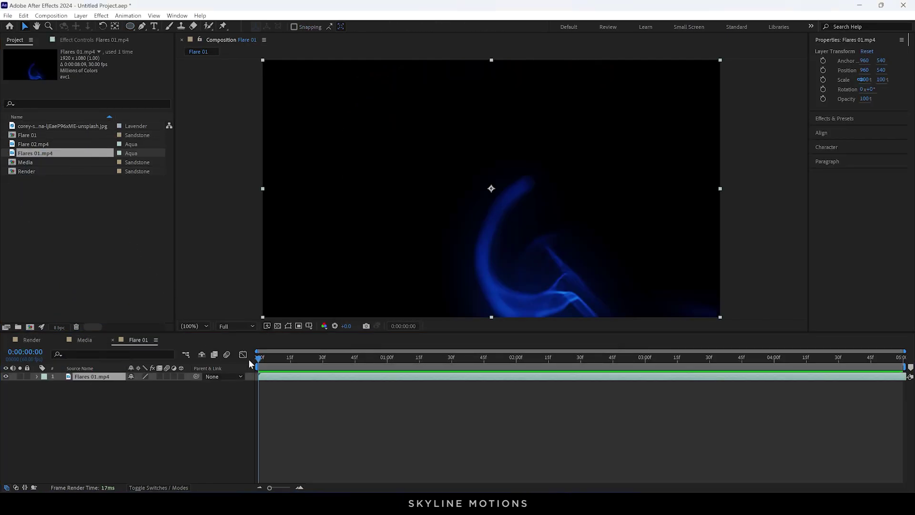
key("p")
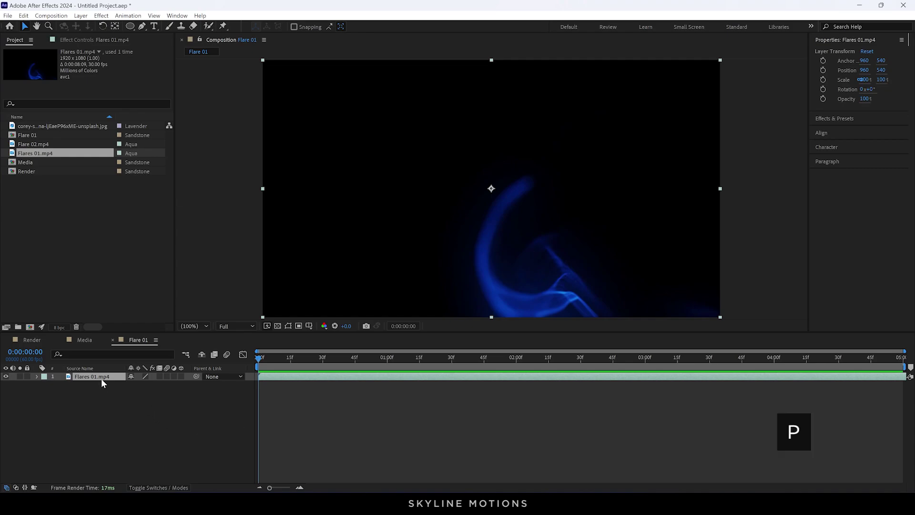
left_click_drag(135, 384, 199, 392)
left_click_drag(315, 391, 414, 395)
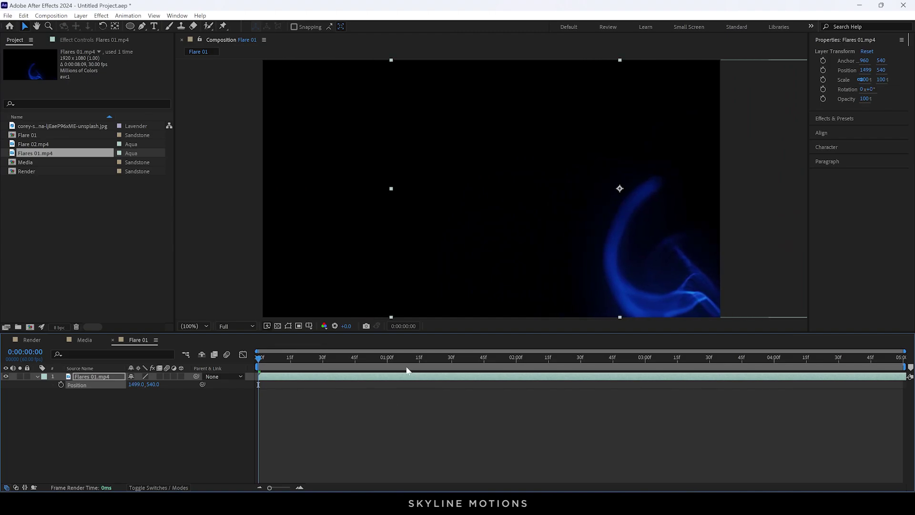
left_click_drag(364, 357, 826, 344)
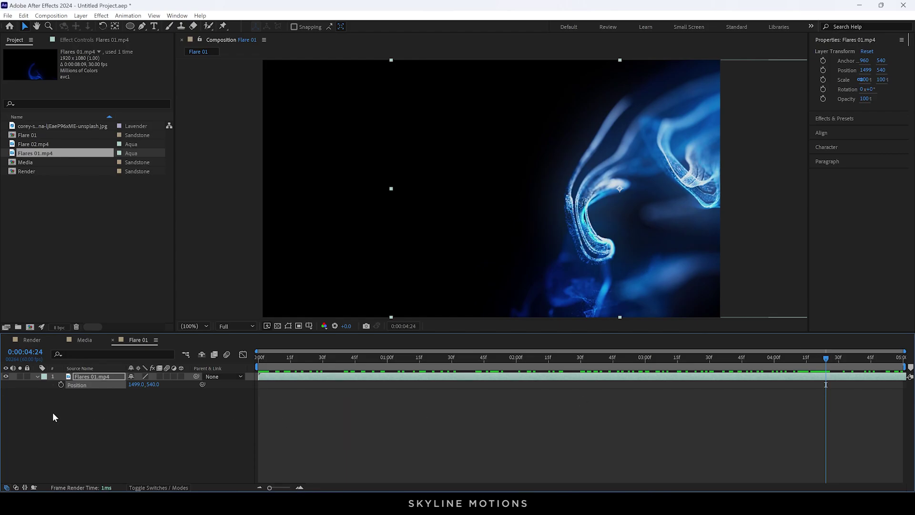
Duplicate the Flares 01.mp4 layer and flip the copy both horizontally and vertically
left_click(93, 375)
key("ctrl+d")
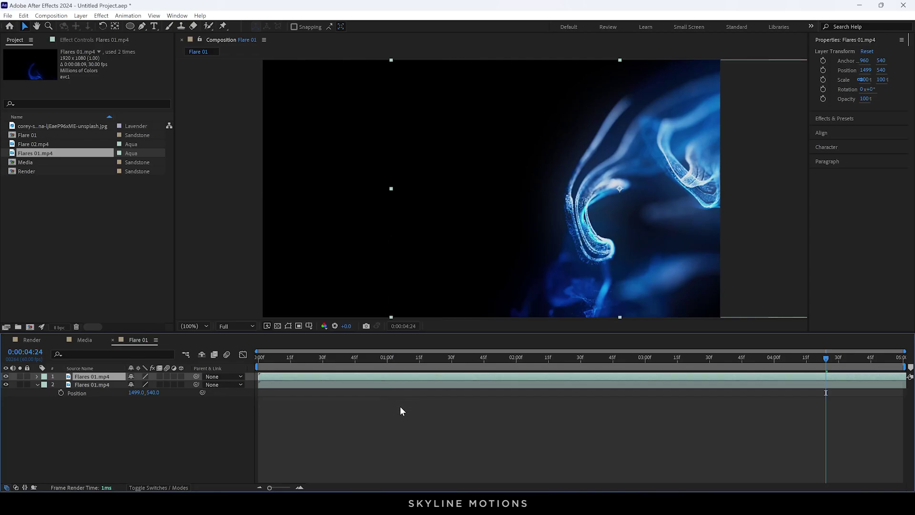
right_click(389, 378)
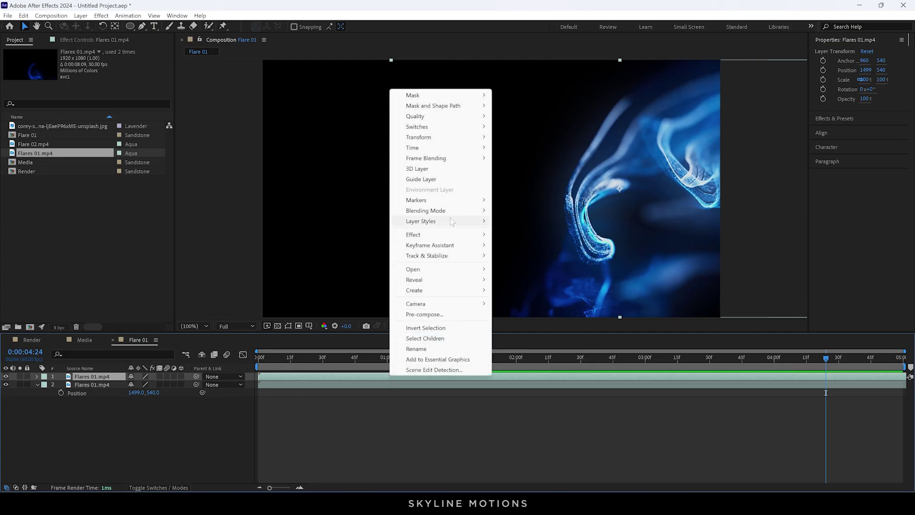
mouse_move(447, 137)
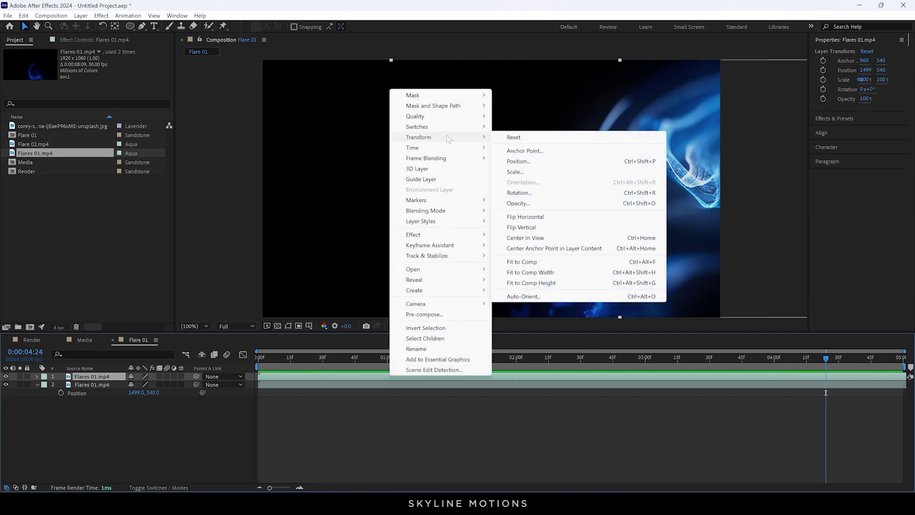
left_click(512, 216)
right_click(403, 380)
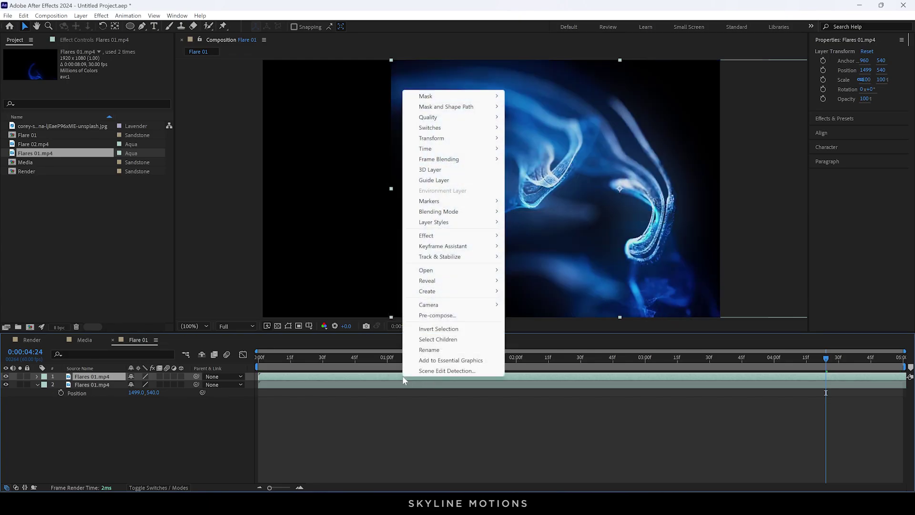
mouse_move(436, 141)
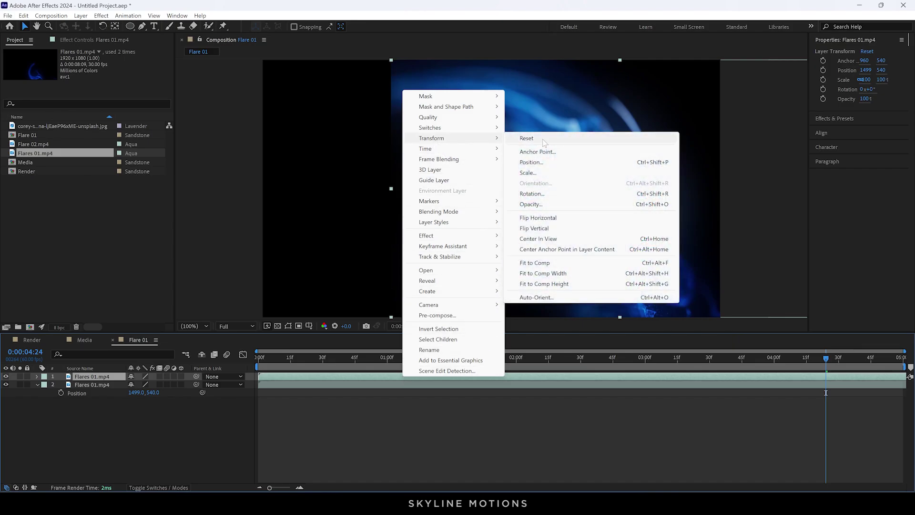
left_click(551, 227)
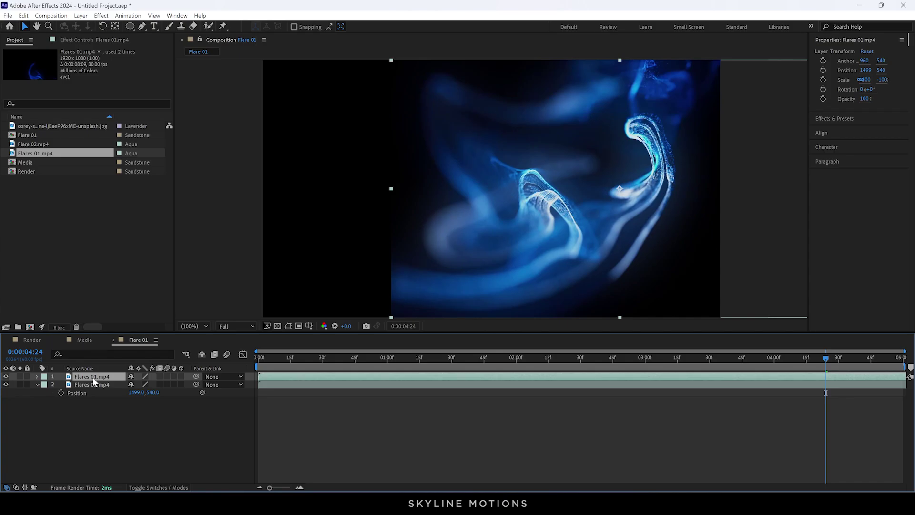
Set the flipped Flares 01.mp4 copy's position to 360, 540 and its blending mode to Screen
key("p")
left_click_drag(135, 384, 129, 387)
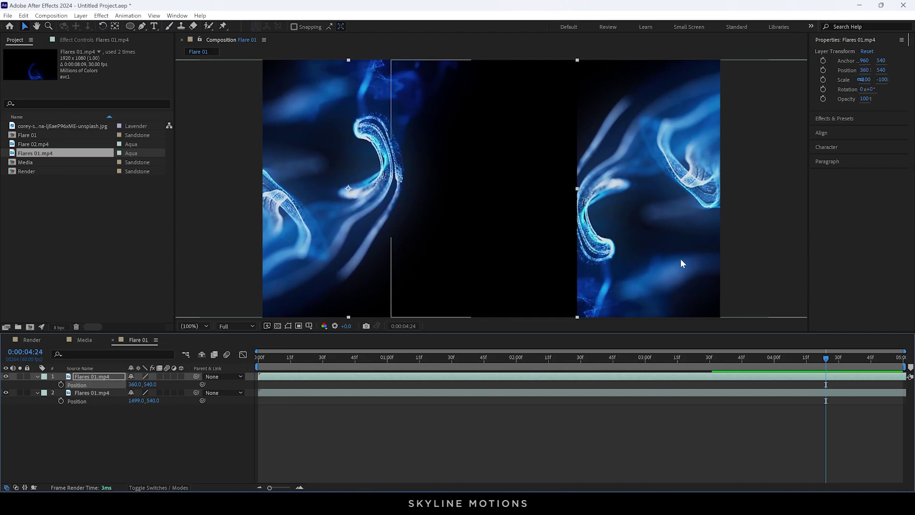
left_click(161, 487)
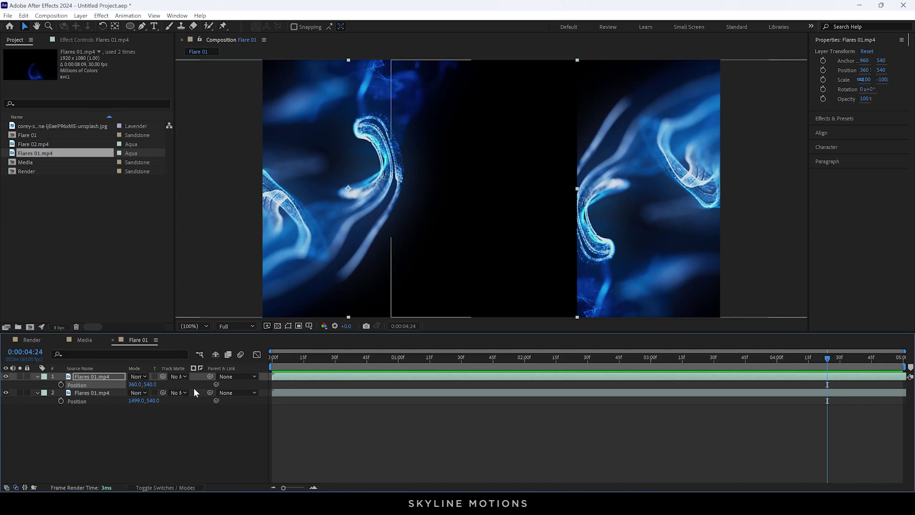
left_click(140, 376)
left_click(184, 200)
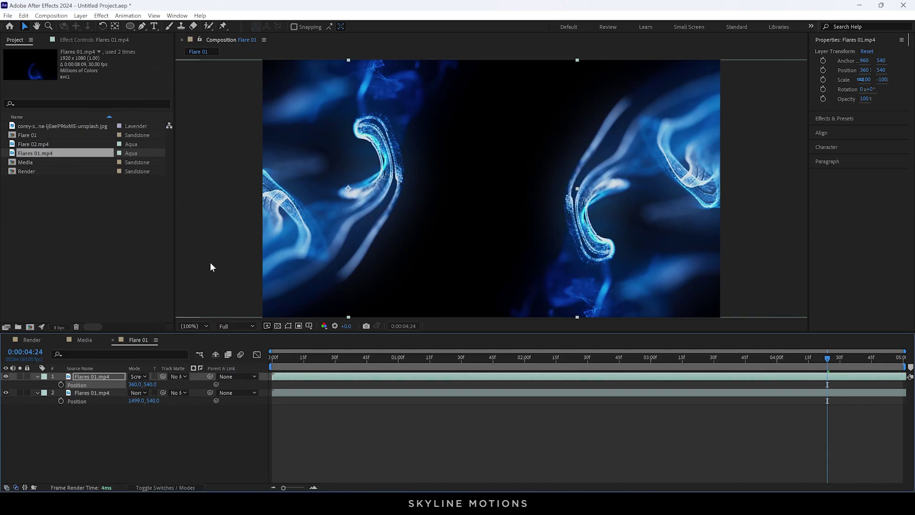
key("space")
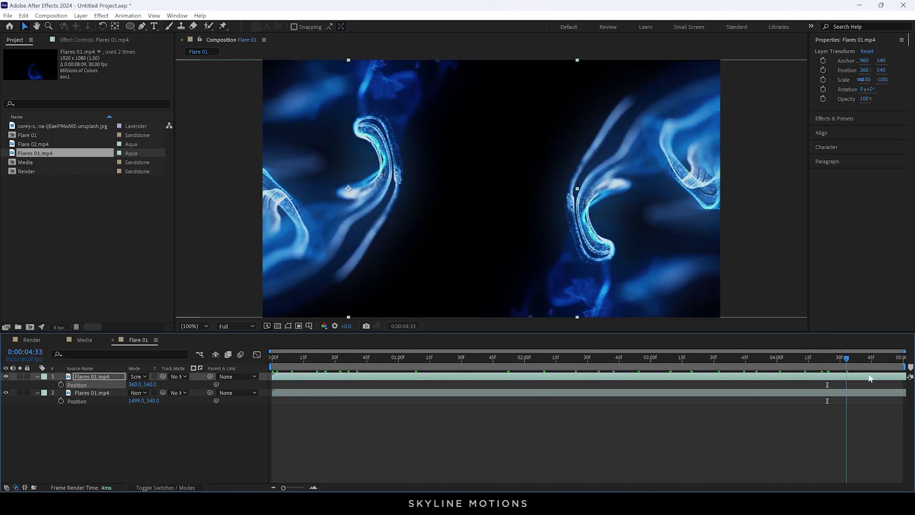
left_click(813, 380)
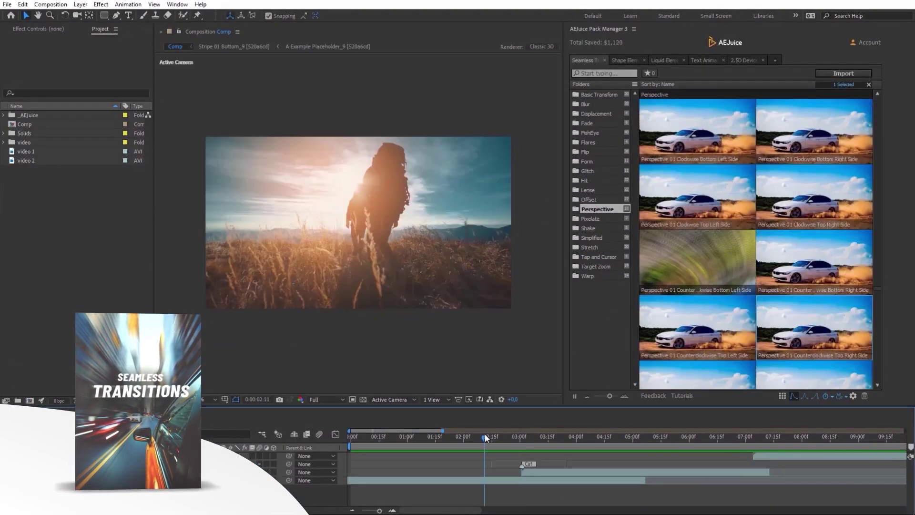
left_click_drag(485, 434, 525, 435)
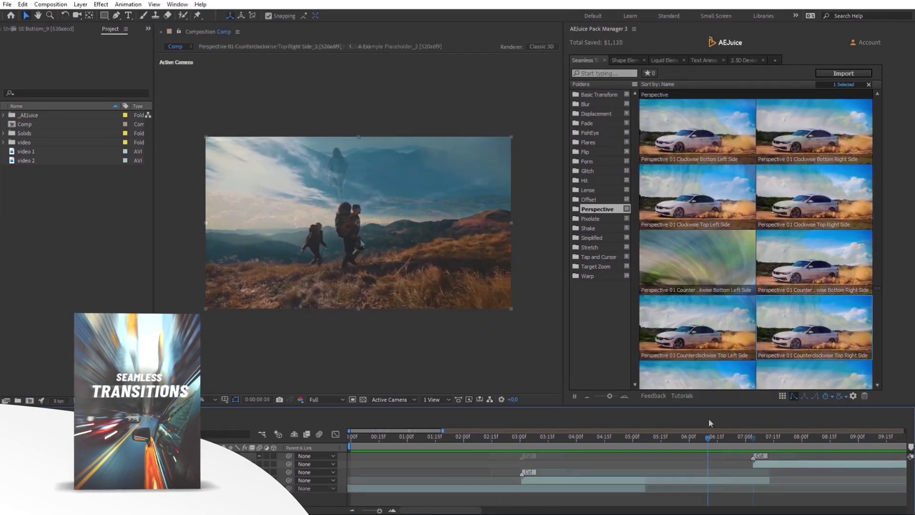
left_click_drag(709, 419, 751, 422)
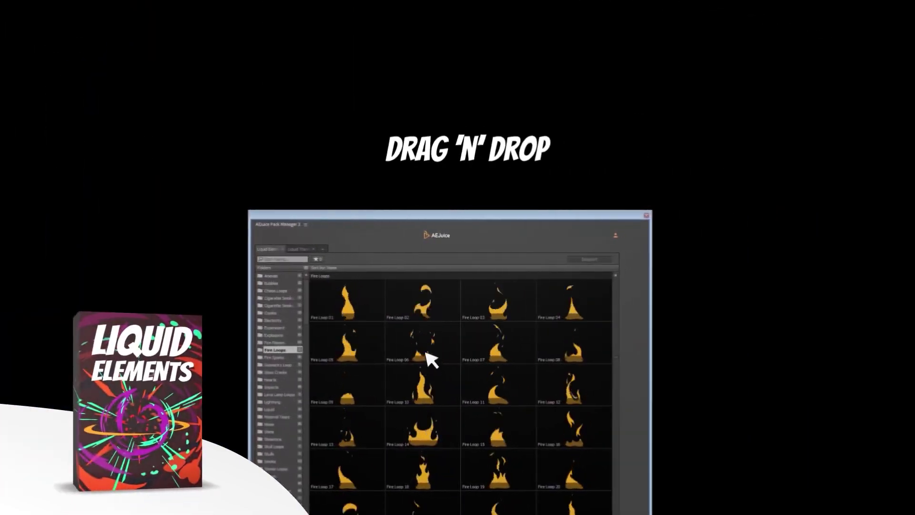
left_click_drag(429, 356, 470, 348)
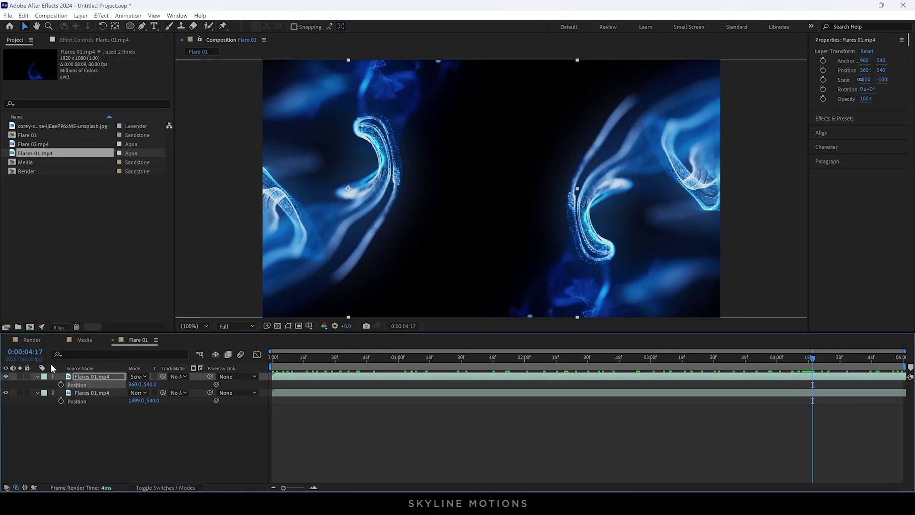
Add the Flare 01 composition above Media in the Render composition and set its blending mode to Screen
left_click(33, 339)
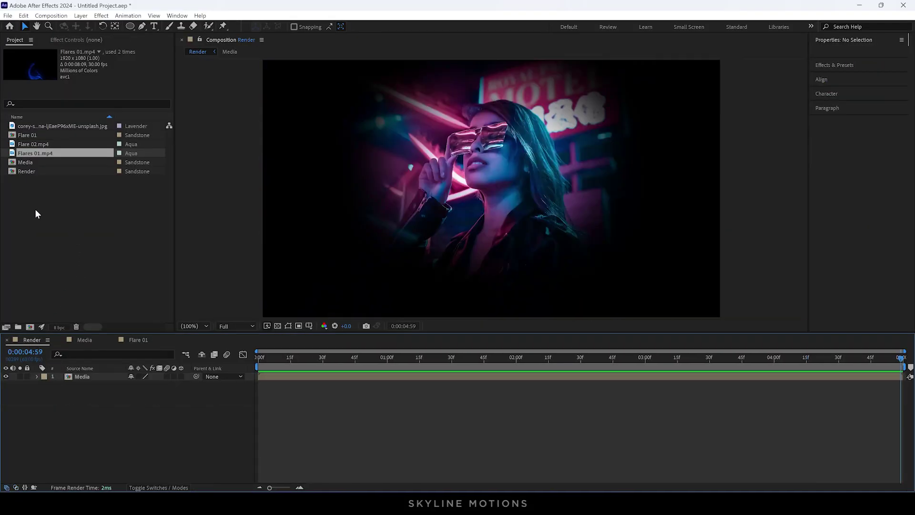
left_click_drag(49, 136, 94, 376)
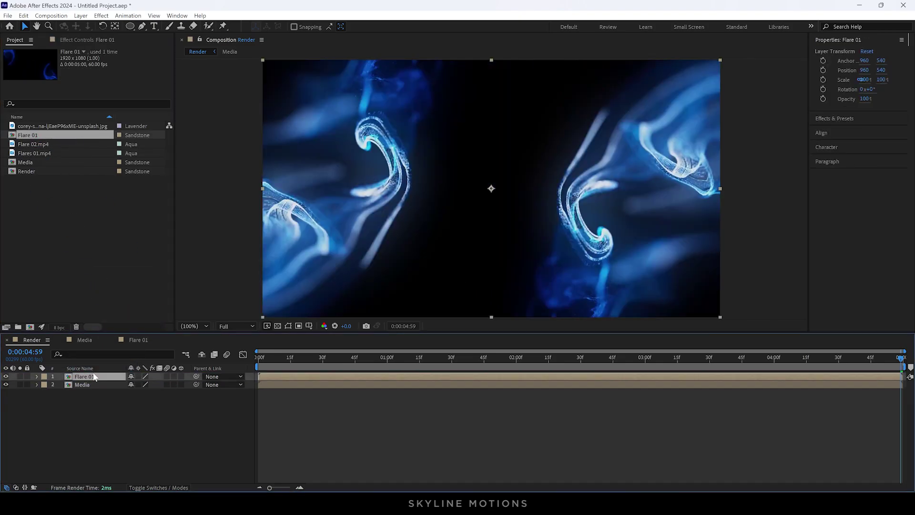
left_click(161, 486)
left_click(144, 376)
left_click(185, 200)
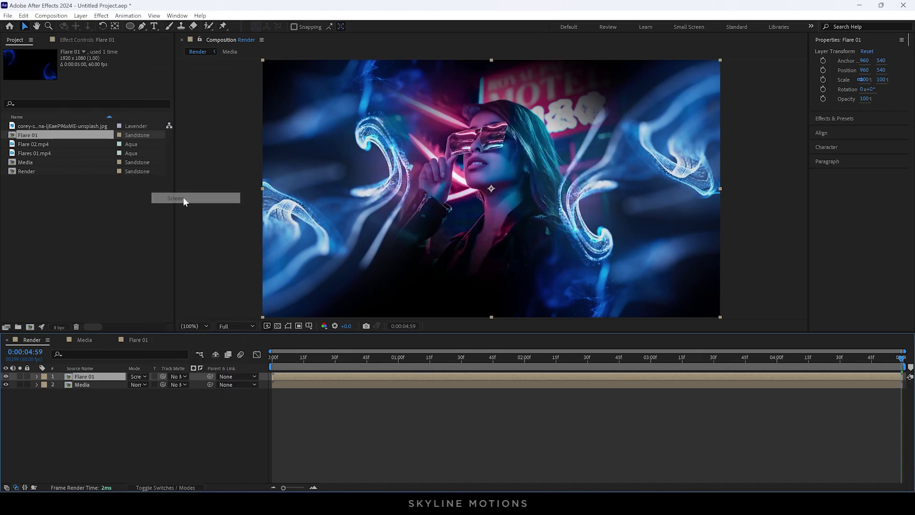
left_click_drag(335, 361, 756, 352)
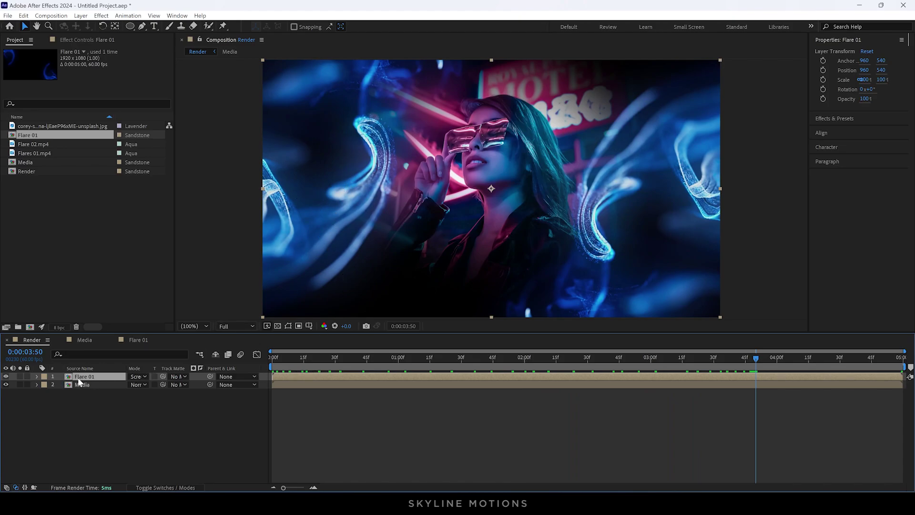
Find the Hue/Saturation effect and apply it to the Flare 01 layer in the Render composition
left_click(827, 119)
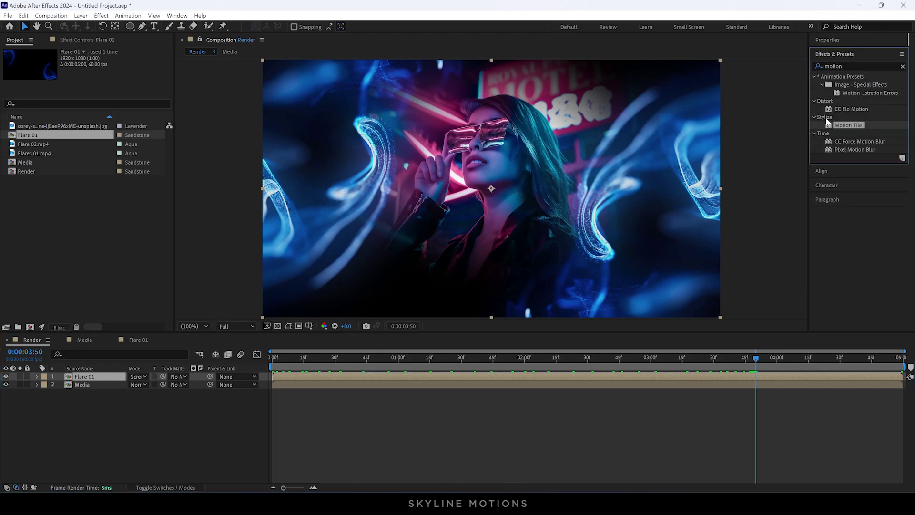
left_click(903, 67)
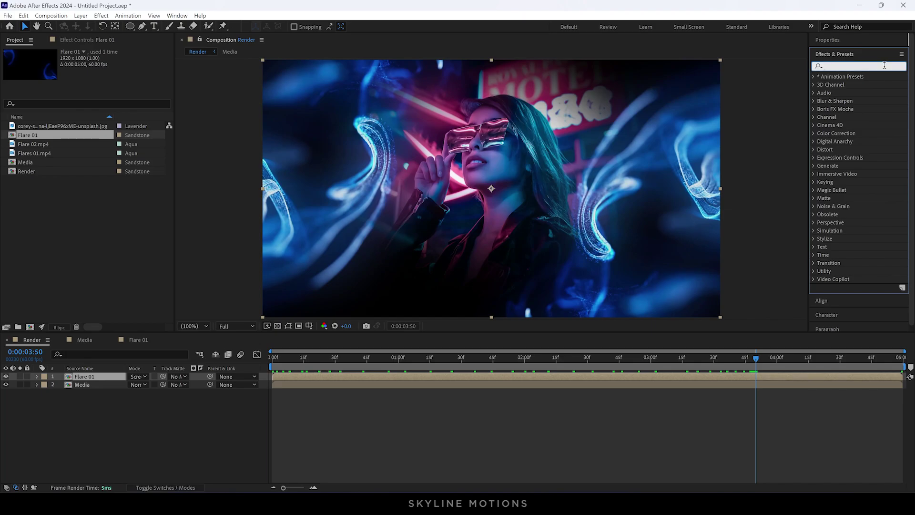
type("hue")
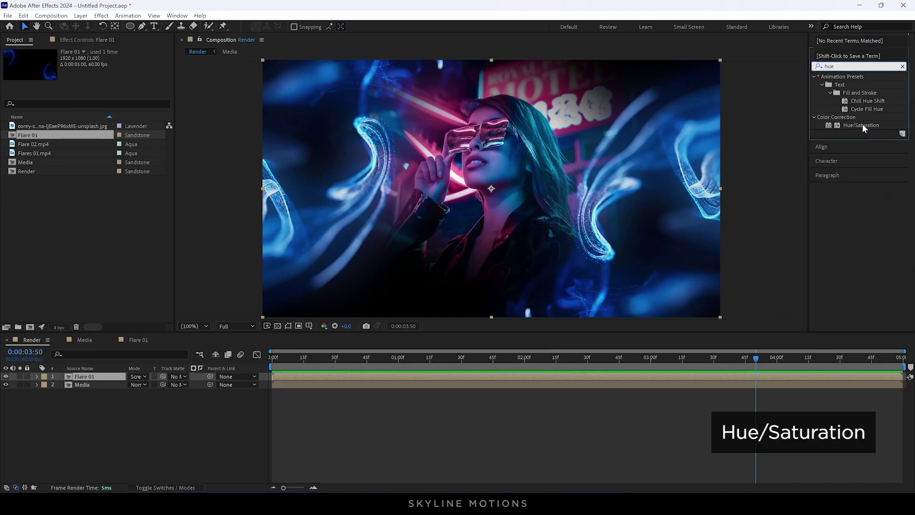
left_click(864, 126)
left_click_drag(862, 124, 95, 375)
left_click(95, 376)
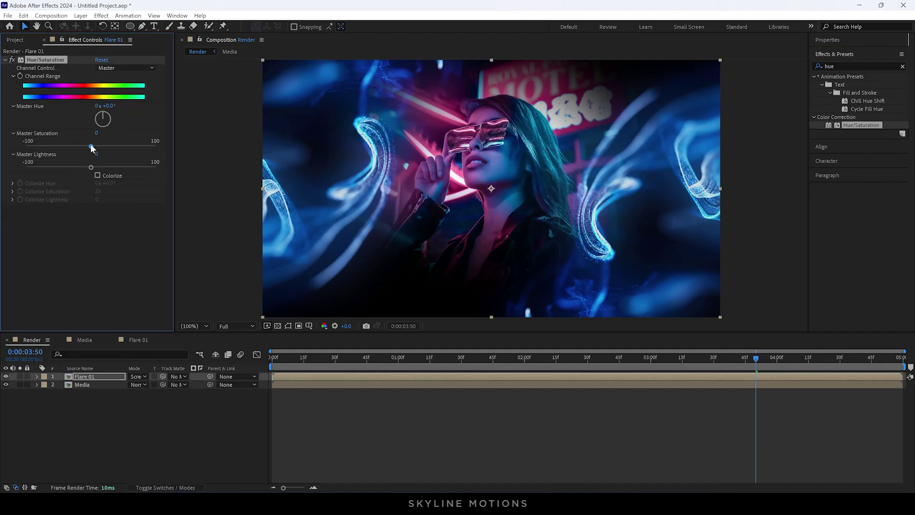
Set the Flare 01 layer's Master Saturation to 35 in the Hue/Saturation effect
left_click_drag(102, 145, 111, 147)
left_click(100, 133)
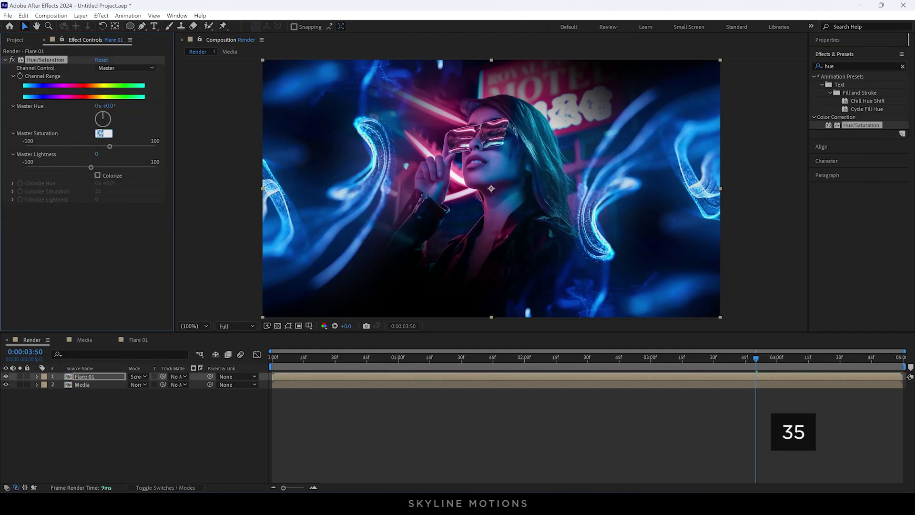
type("35")
key("Return")
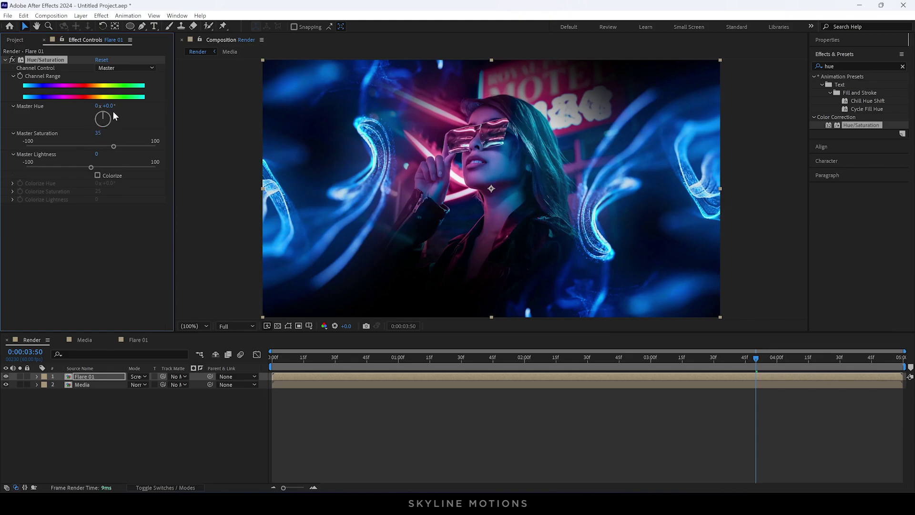
Try shifting the Flare 01 layer's Master Hue, restore it to 0°, and preview the flares across the timeline
left_click_drag(111, 106, 164, 108)
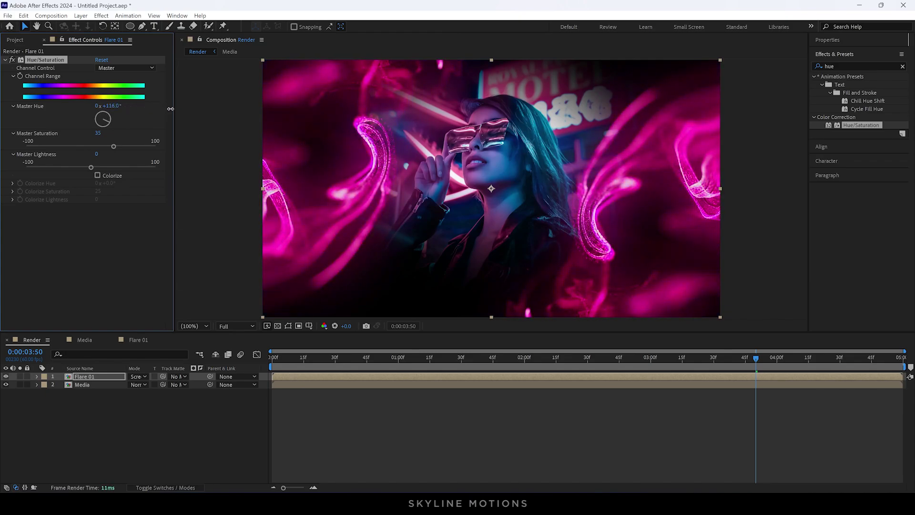
left_click_drag(186, 110, 177, 111)
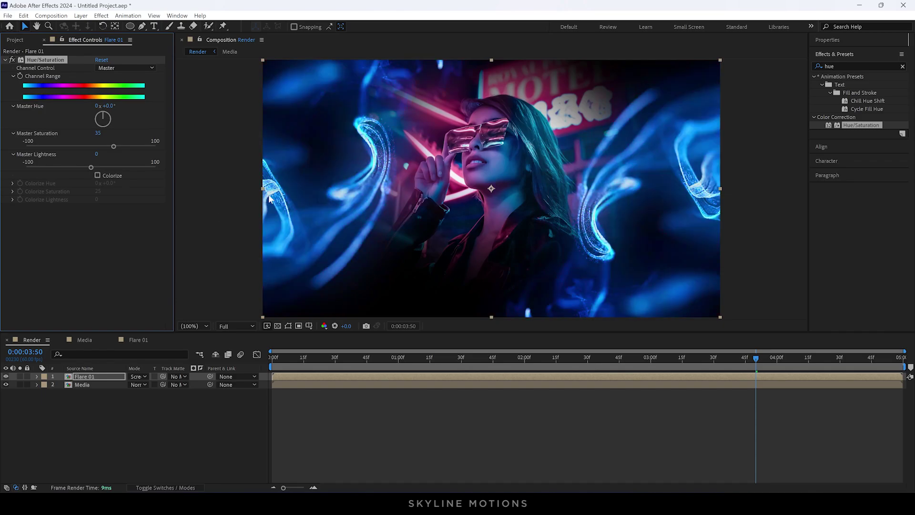
left_click_drag(559, 362, 719, 376)
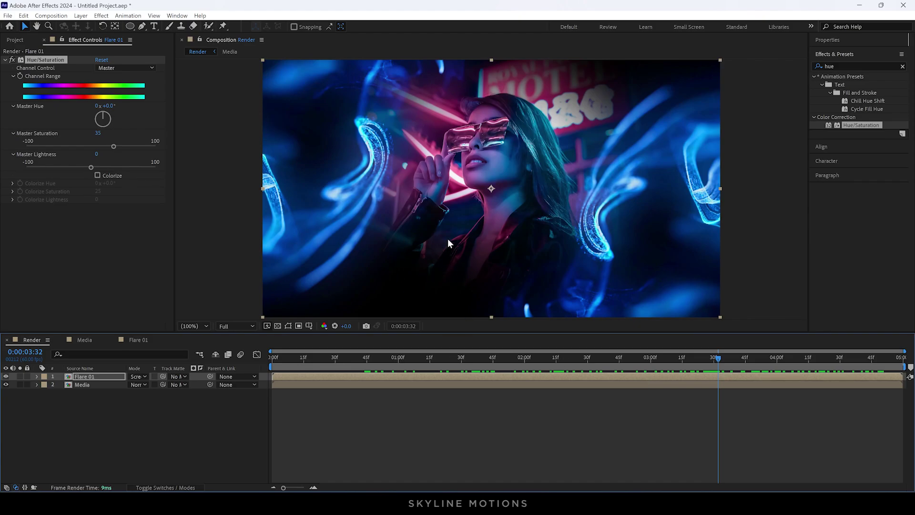
Create a white two-line text layer reading "Love Forever" over the lower part of the portrait
left_click(154, 25)
left_click(848, 148)
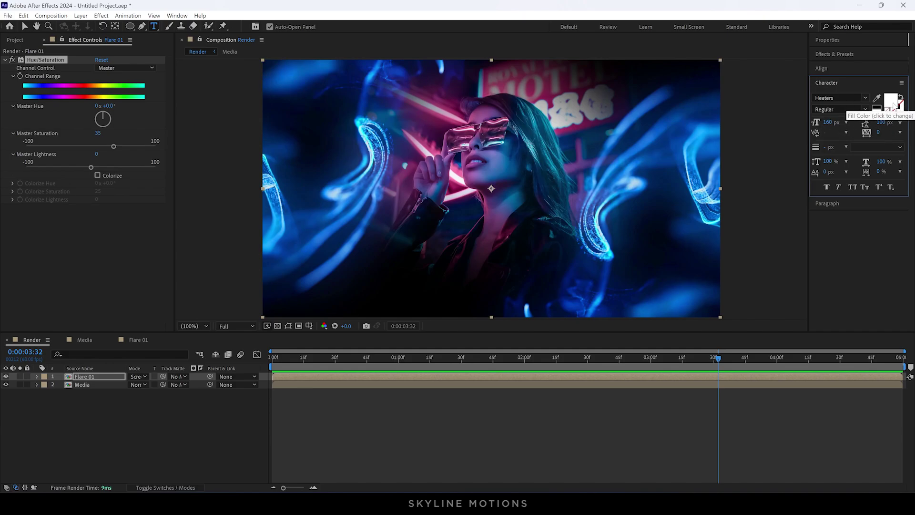
left_click(413, 260)
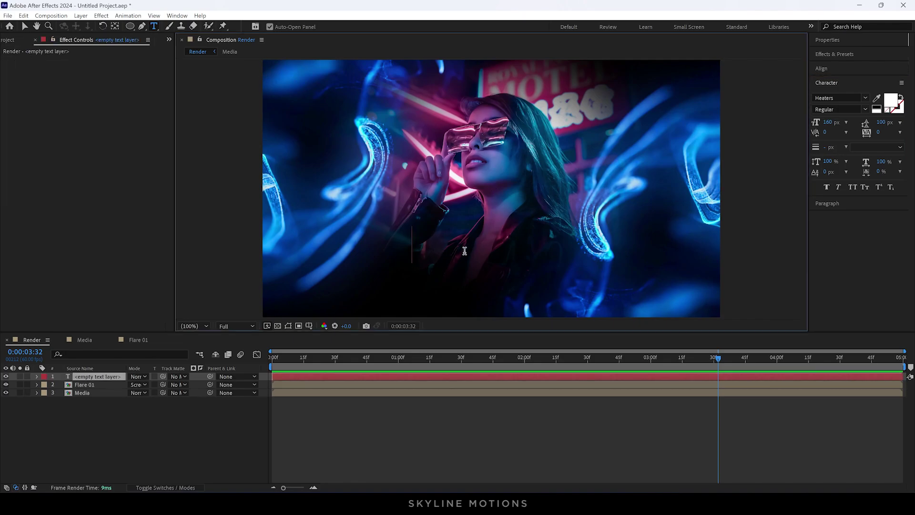
type("Love")
key("Return")
type("Forever")
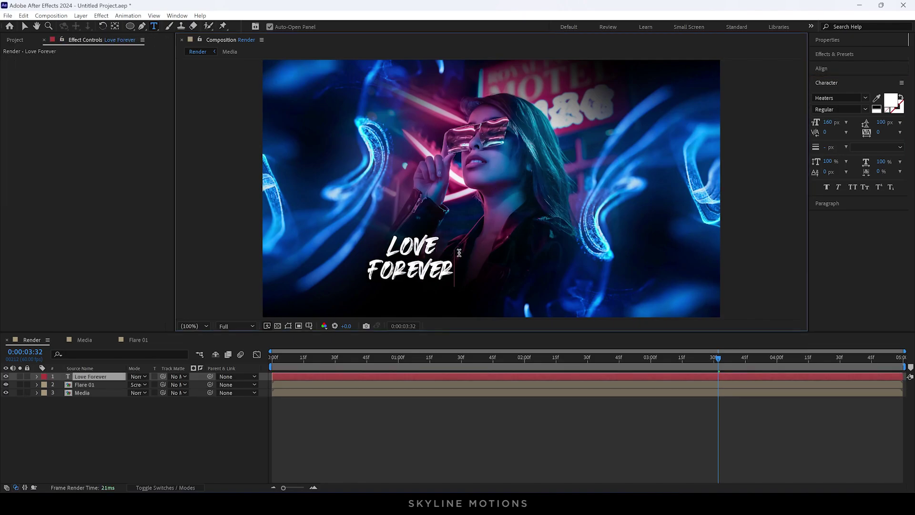
left_click(25, 27)
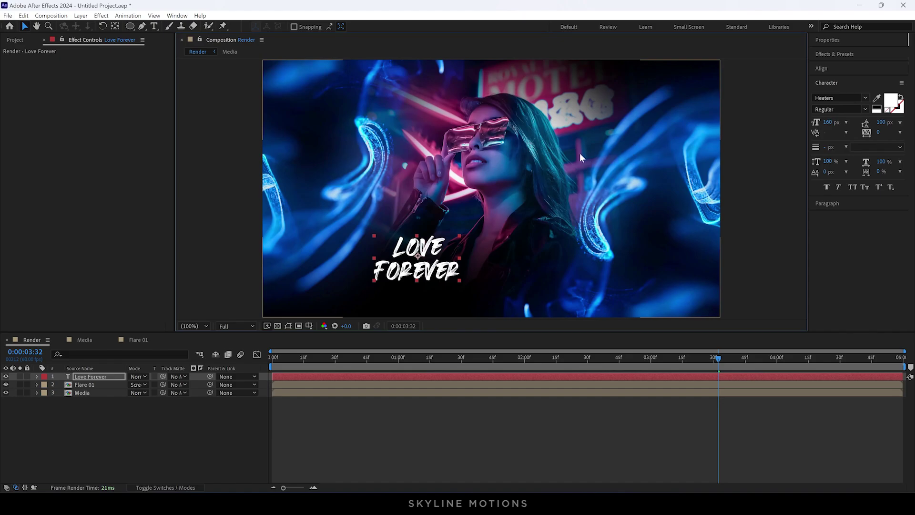
Find the Turbulent Displace effect and apply it to the Love Forever text layer
left_click(843, 55)
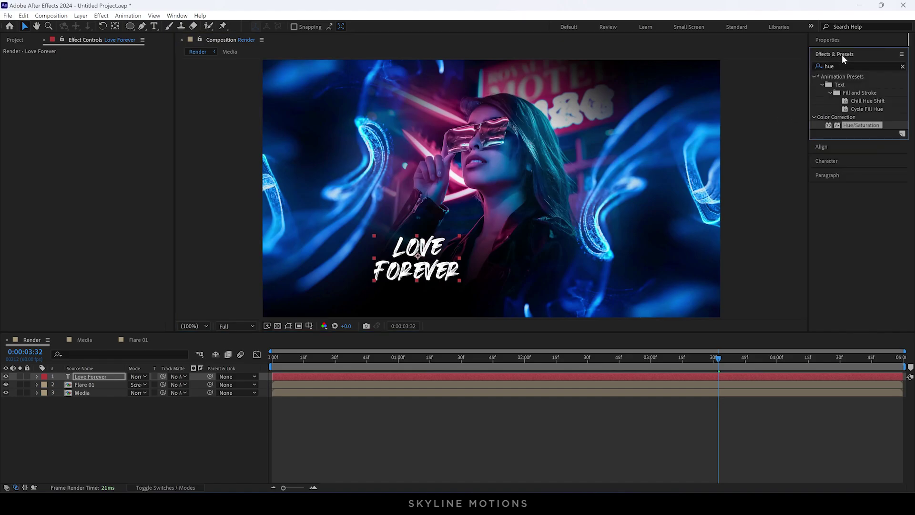
left_click(903, 67)
left_click(878, 66)
type("disp")
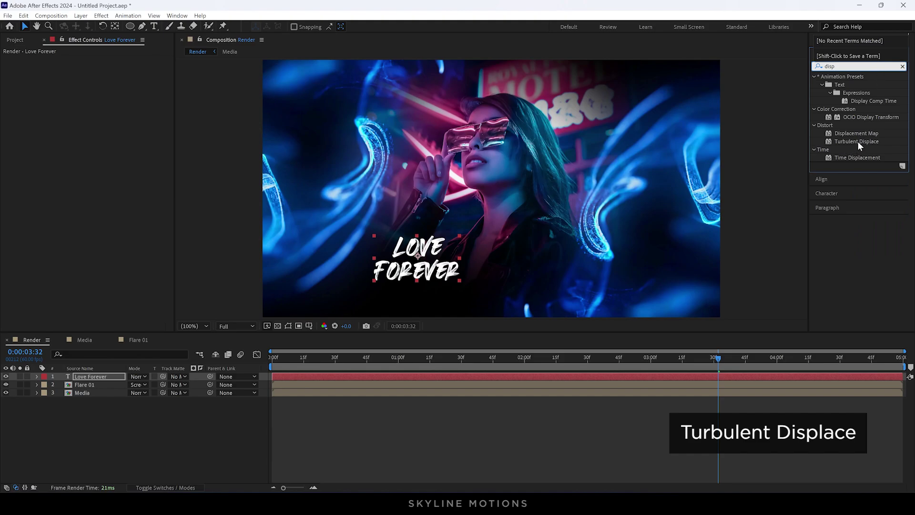
left_click_drag(861, 136, 91, 376)
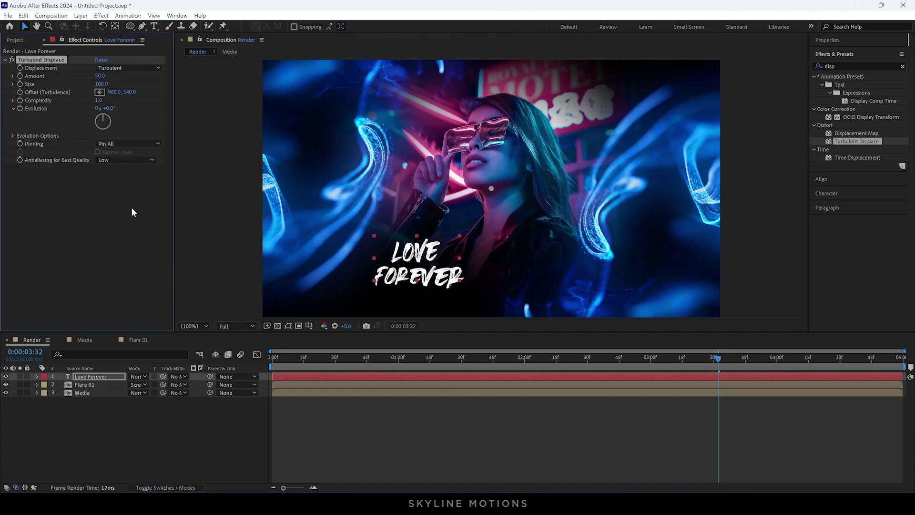
Set the text's Turbulent Displace Amount to 20 and Size to 150
left_click(100, 76)
type("20")
key("Return")
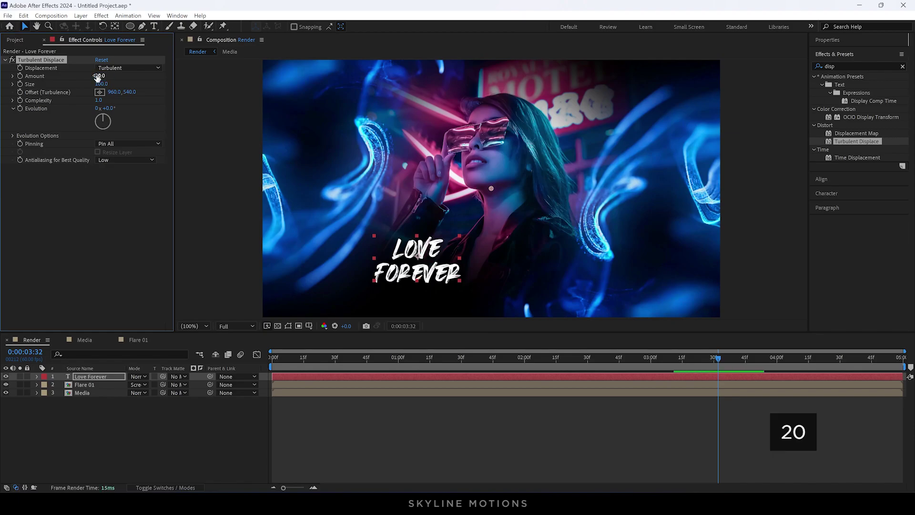
left_click(100, 84)
type("150")
key("Return")
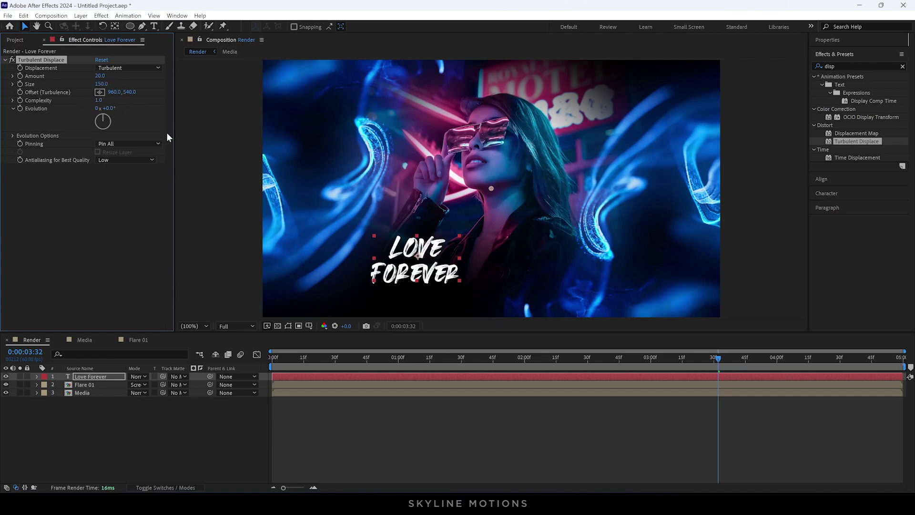
Keyframe the text's Offset (Turbulence) from 960, 540 at the first frame to 1592, 551 at 0:00:04:59, and preview the animation
left_click_drag(424, 357, 266, 354)
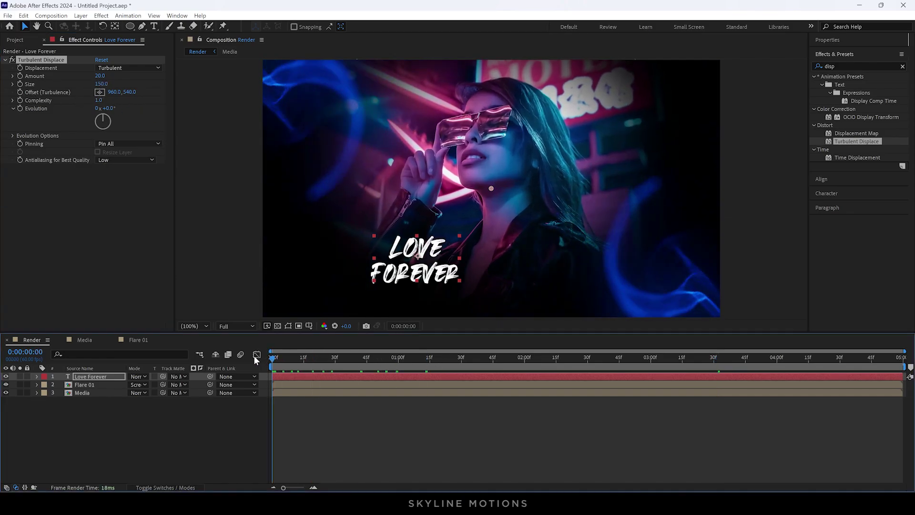
left_click(21, 93)
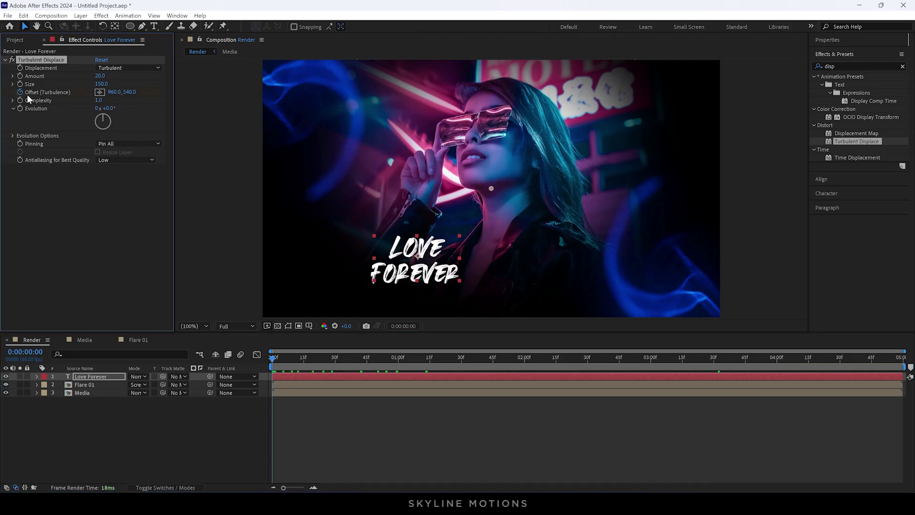
left_click_drag(364, 357, 903, 362)
left_click_drag(114, 92, 385, 121)
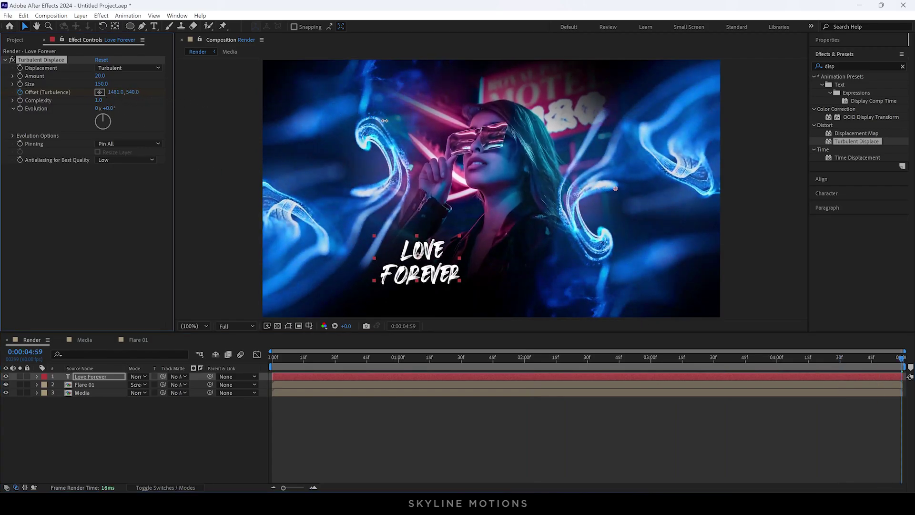
left_click_drag(616, 189, 642, 191)
left_click_drag(642, 190, 641, 190)
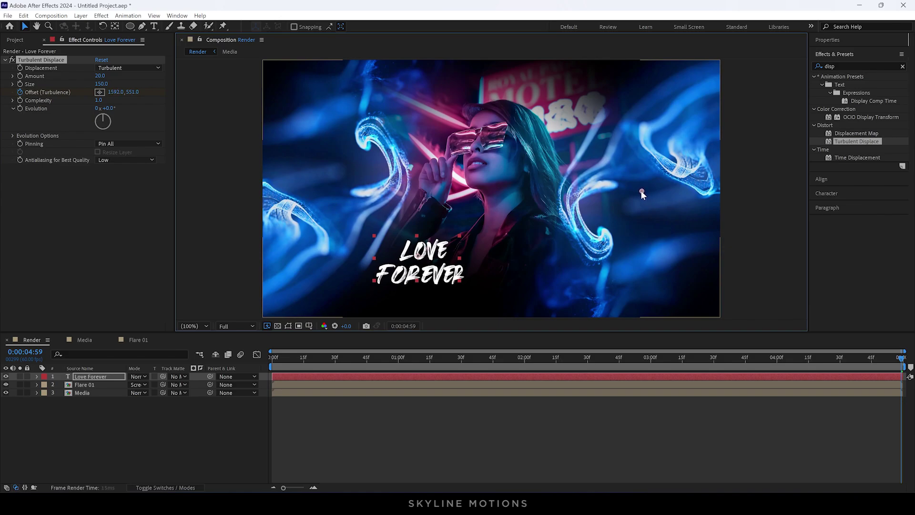
key("space")
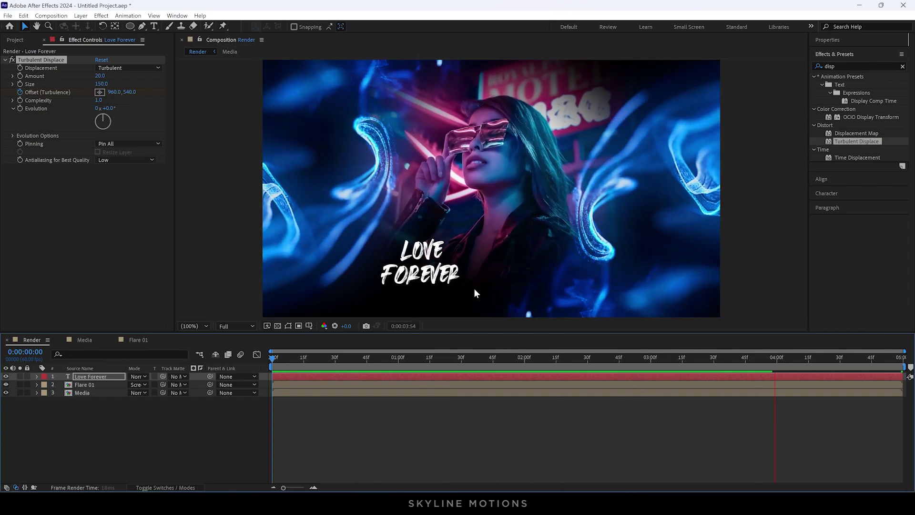
left_click(100, 432)
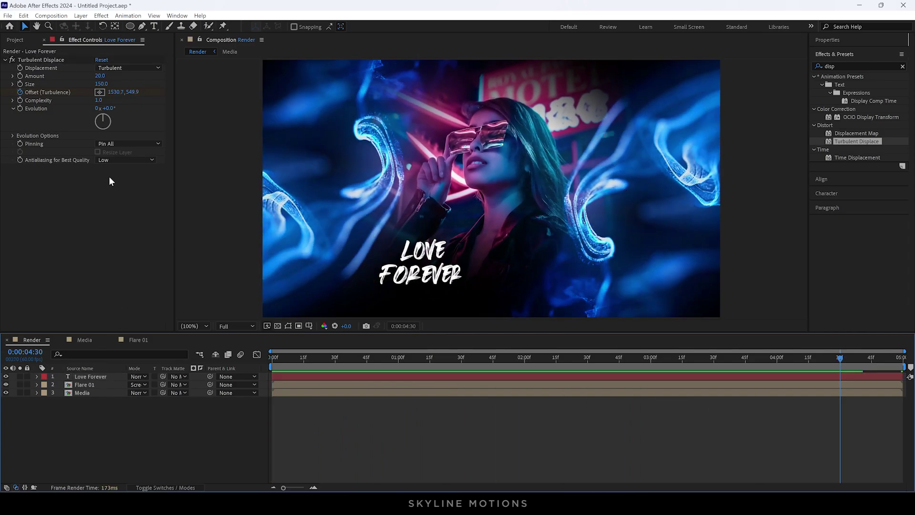
Create a composition named Flare 02, add the Flare 02.mp4 footage to it, and scrub through the clip
left_click(15, 40)
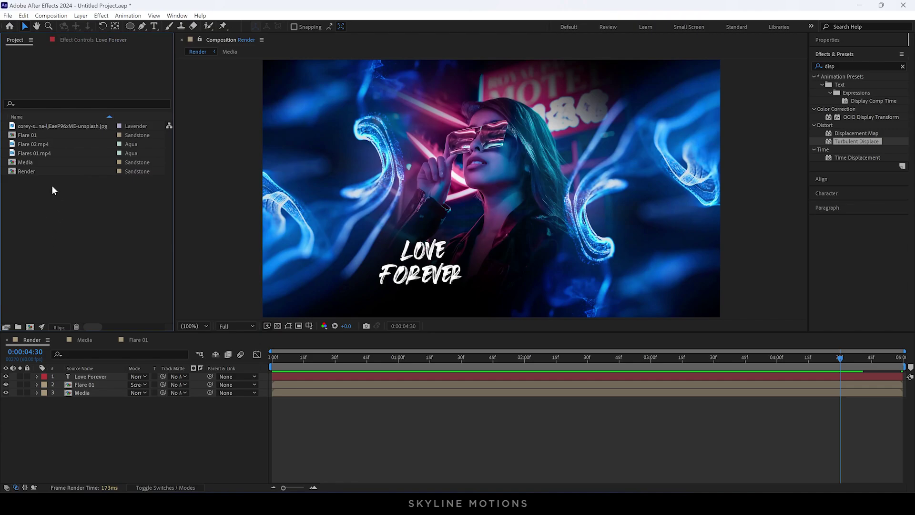
left_click(30, 144)
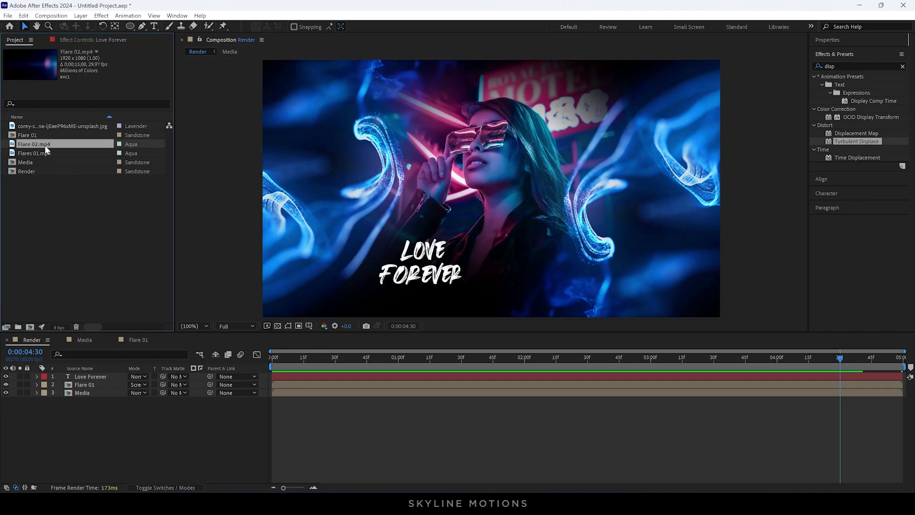
left_click(67, 203)
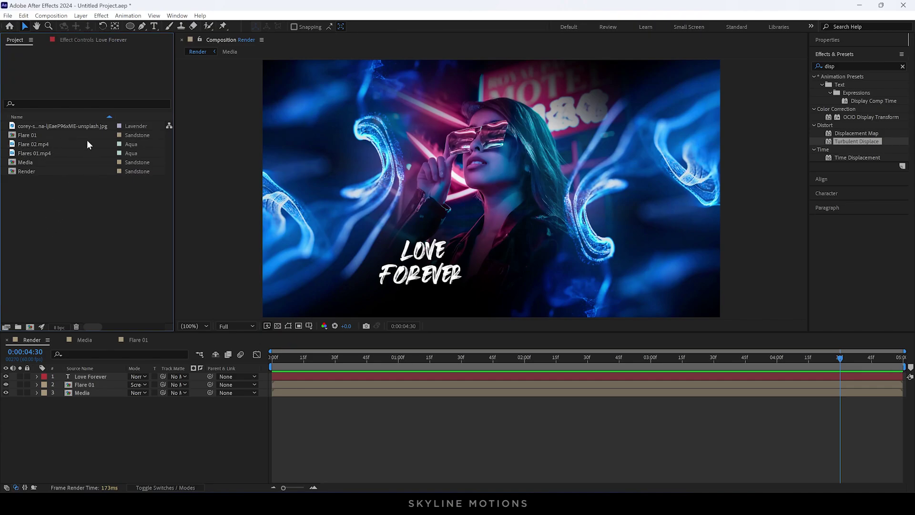
left_click(55, 16)
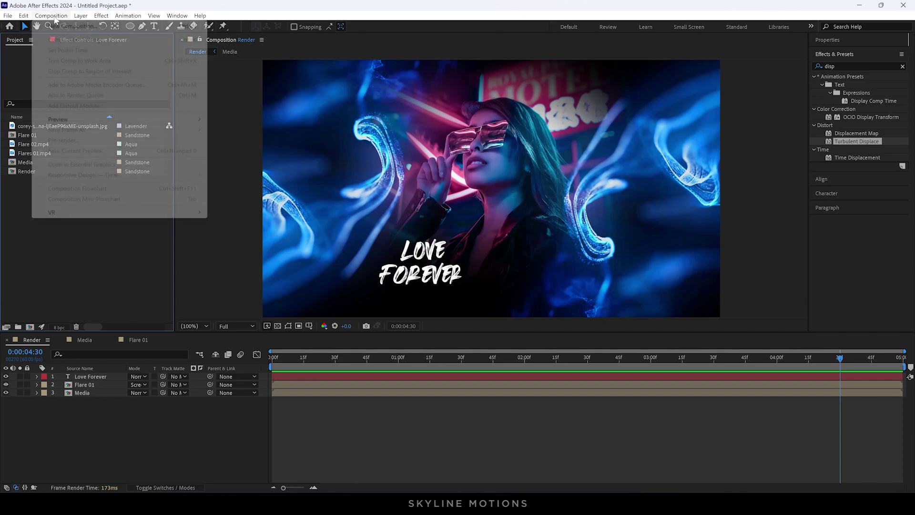
left_click(56, 29)
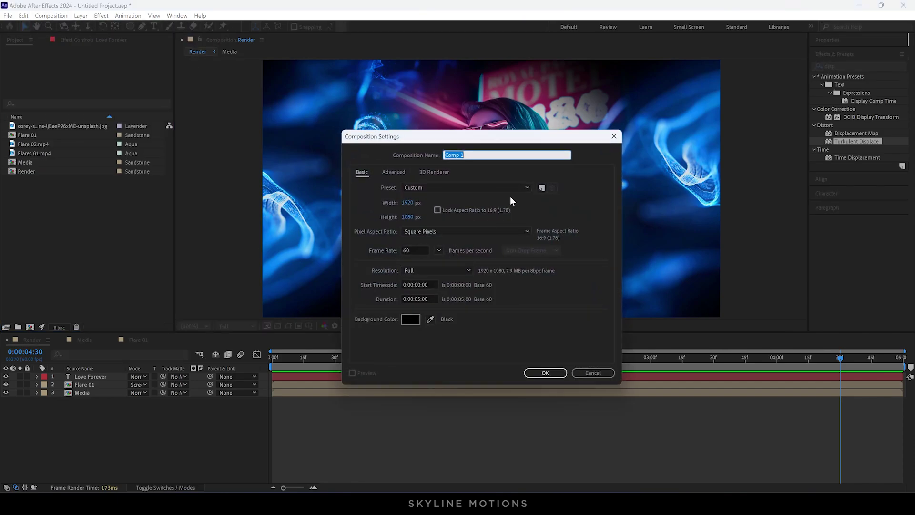
type("Fl")
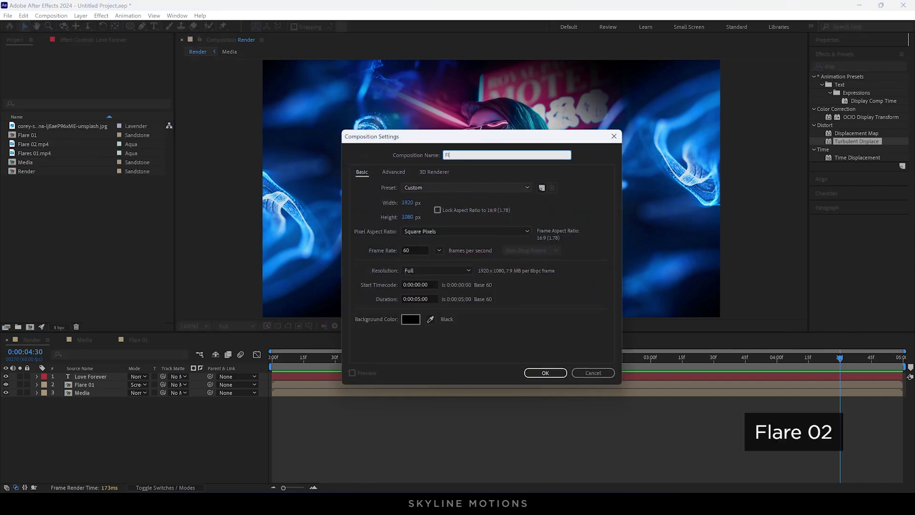
type("are 02")
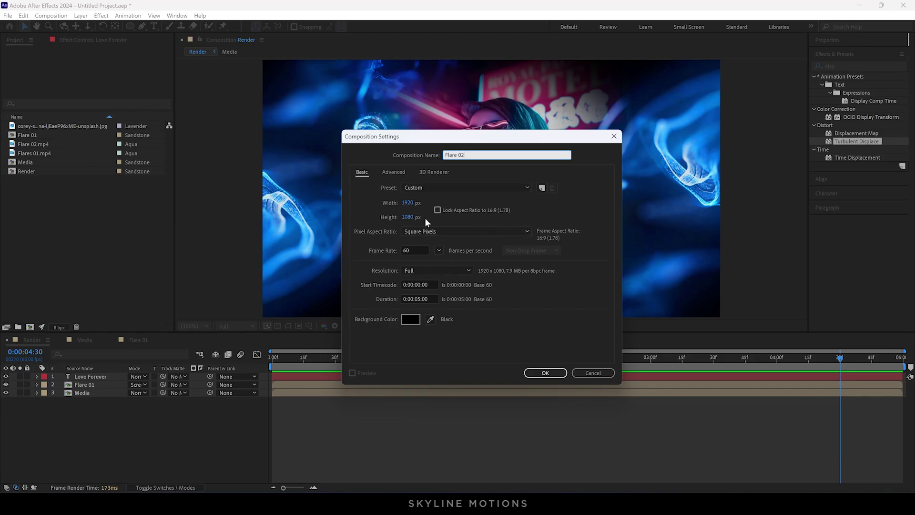
left_click(543, 373)
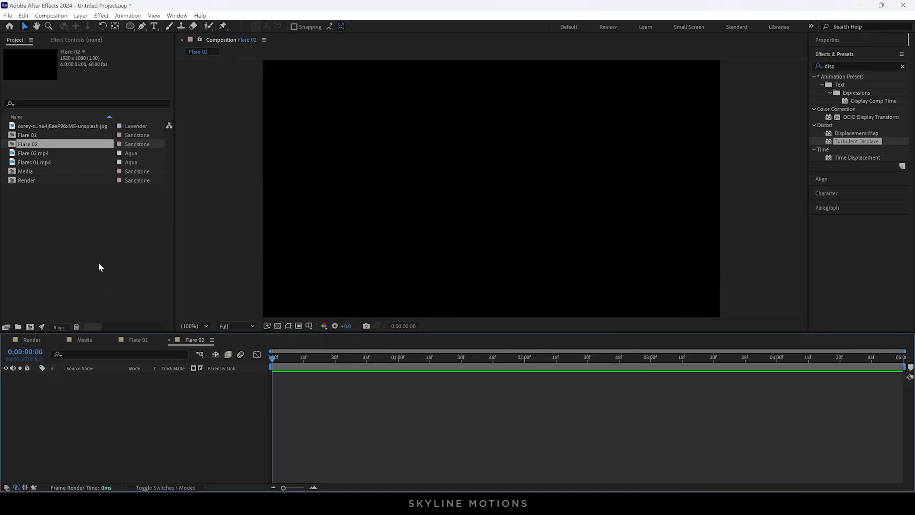
left_click_drag(40, 153, 118, 424)
left_click_drag(470, 375, 756, 358)
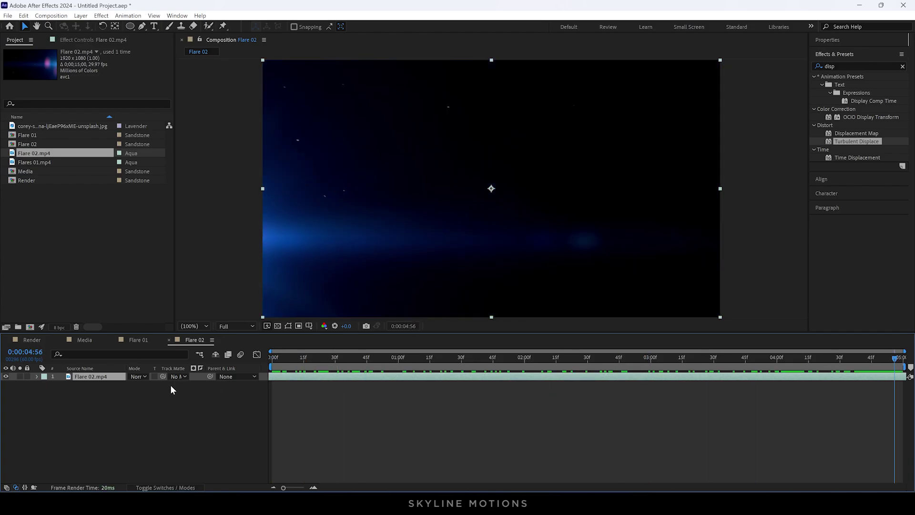
Add the Flare 02 composition above the text layer in Render, set its blending mode to Screen, and preview the blend
left_click(32, 340)
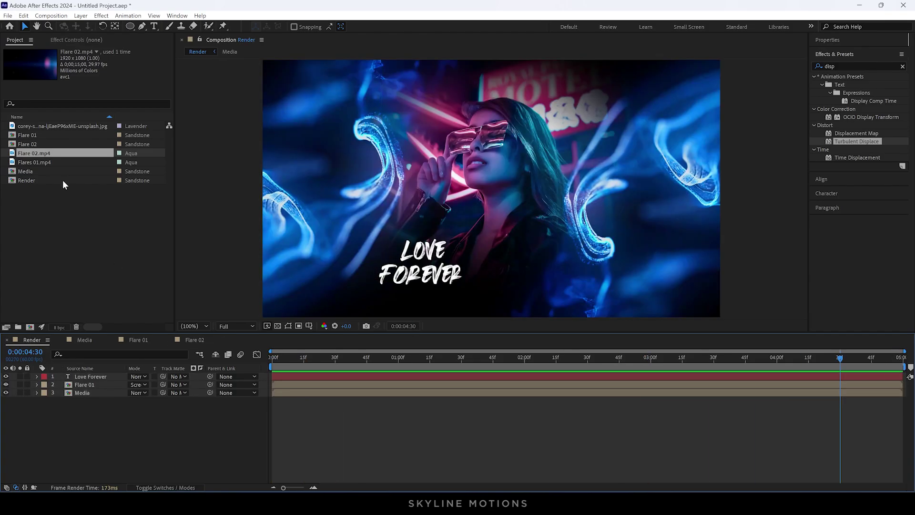
left_click_drag(36, 145, 96, 377)
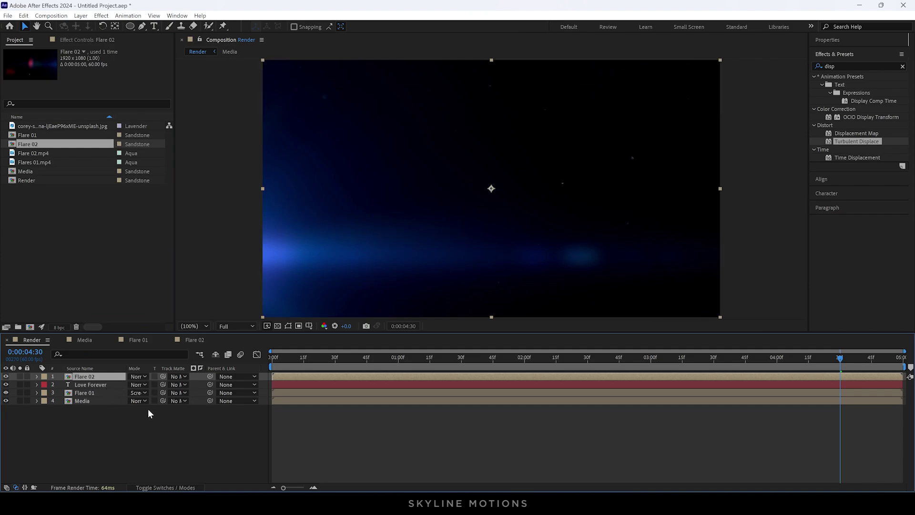
left_click(138, 376)
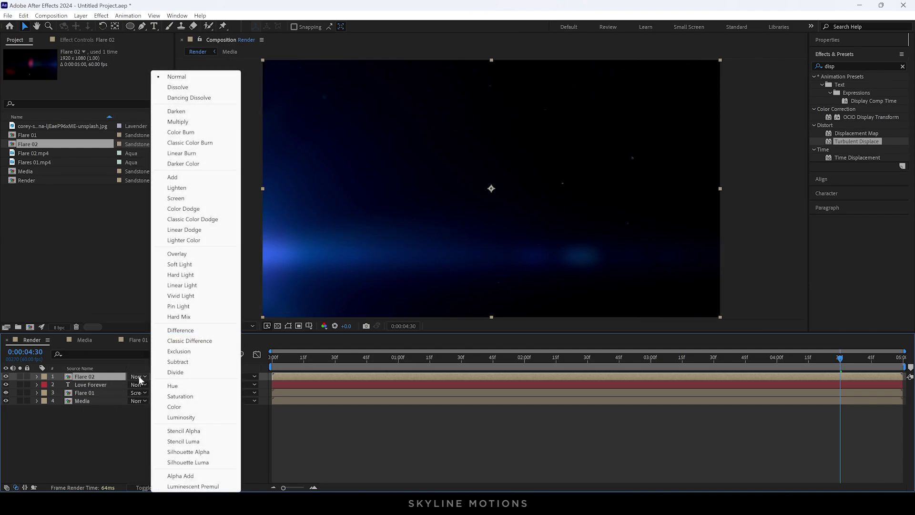
left_click(189, 197)
left_click_drag(357, 353, 413, 363)
left_click_drag(495, 361, 792, 362)
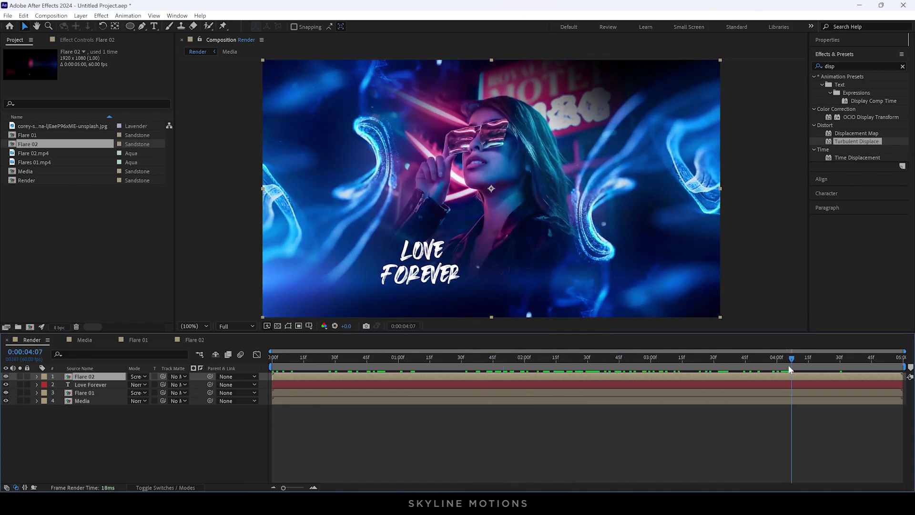
left_click(167, 434)
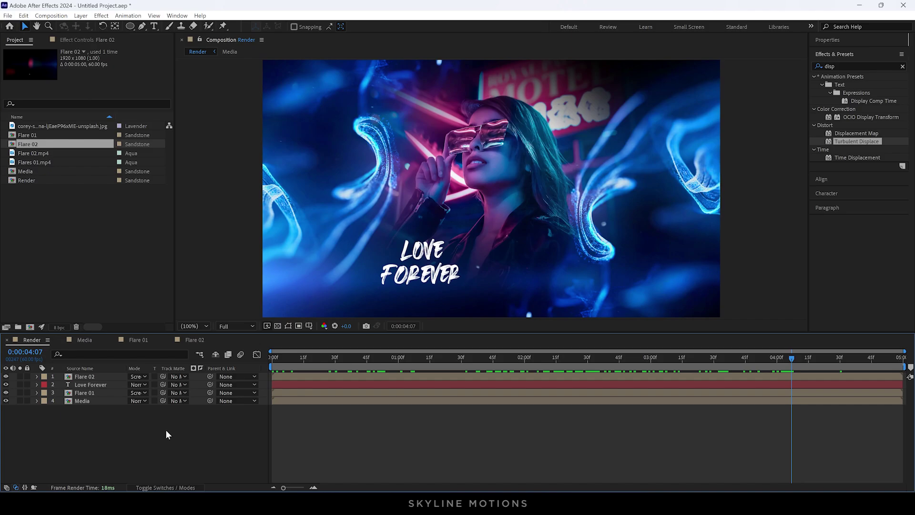
Add an adjustment layer above all layers in the Render composition and rename it Color
left_click(81, 15)
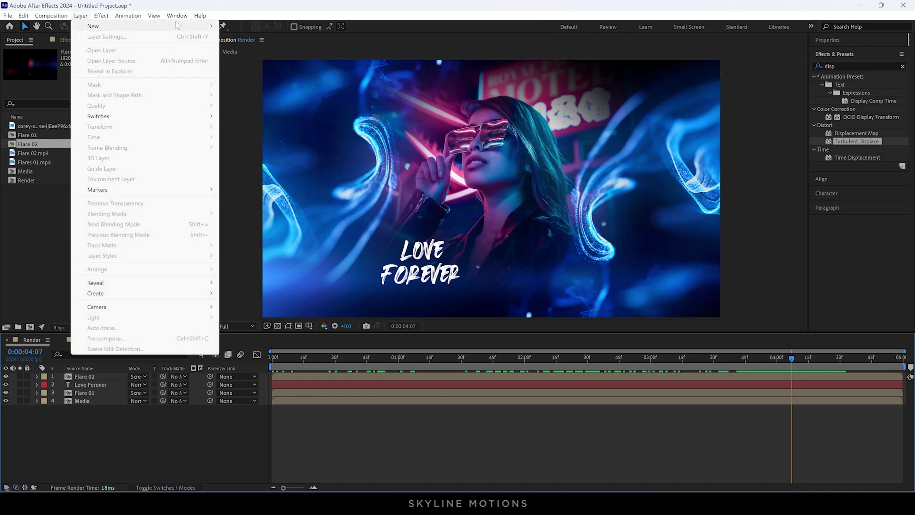
mouse_move(191, 25)
left_click(267, 89)
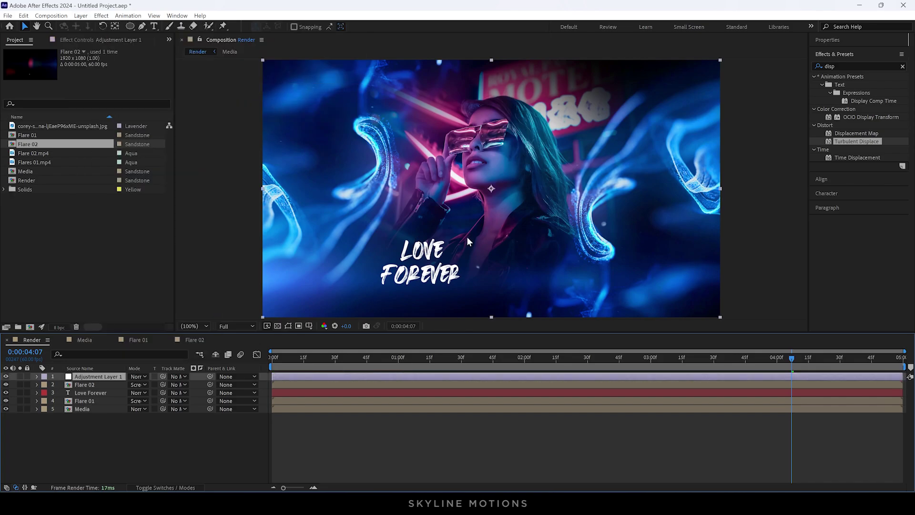
right_click(105, 378)
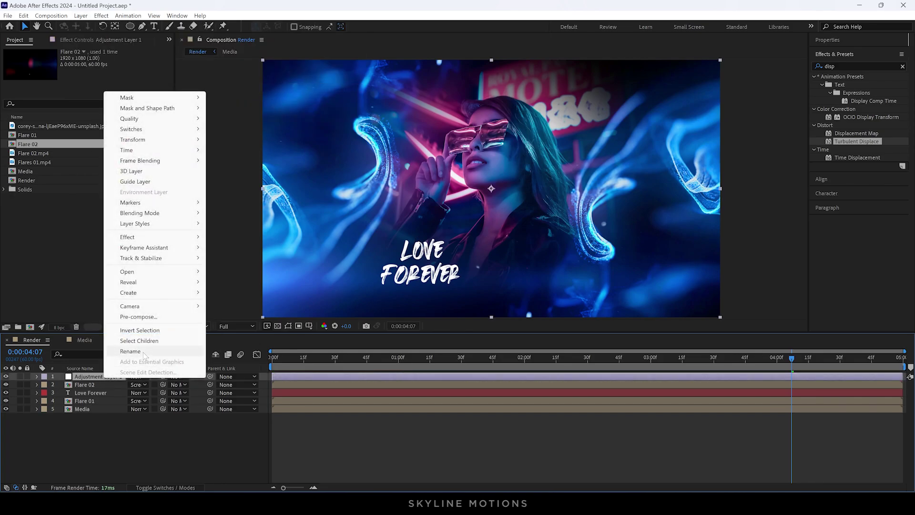
left_click(143, 352)
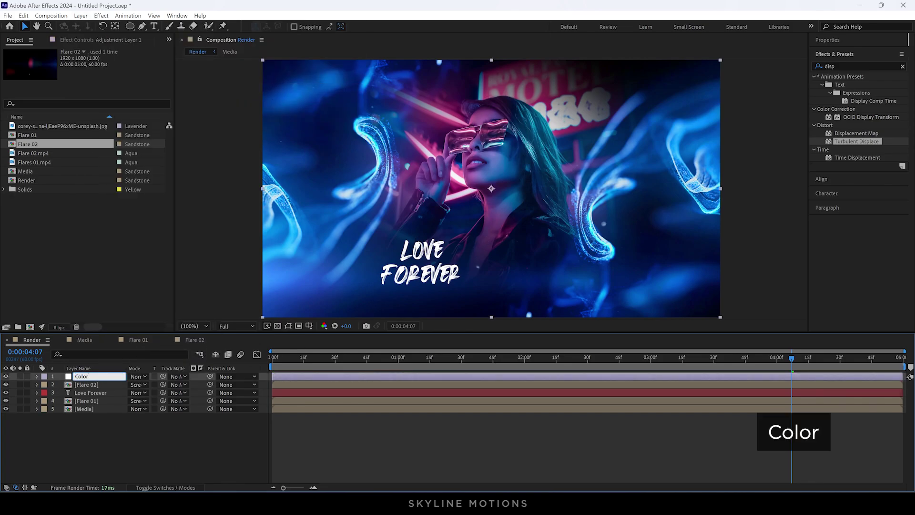
type("Color")
key("Return")
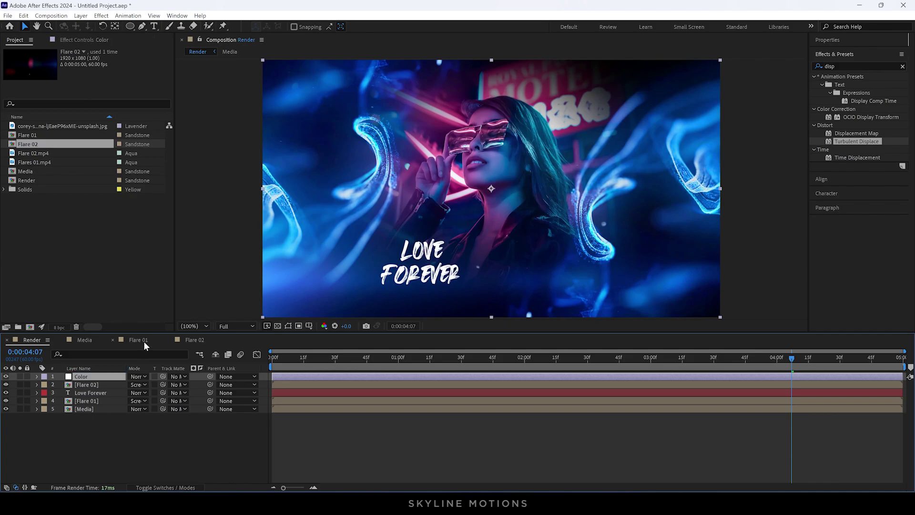
Find the Hue/Saturation effect and apply it to the Color adjustment layer
left_click(854, 63)
type("hue")
left_click_drag(858, 127, 96, 376)
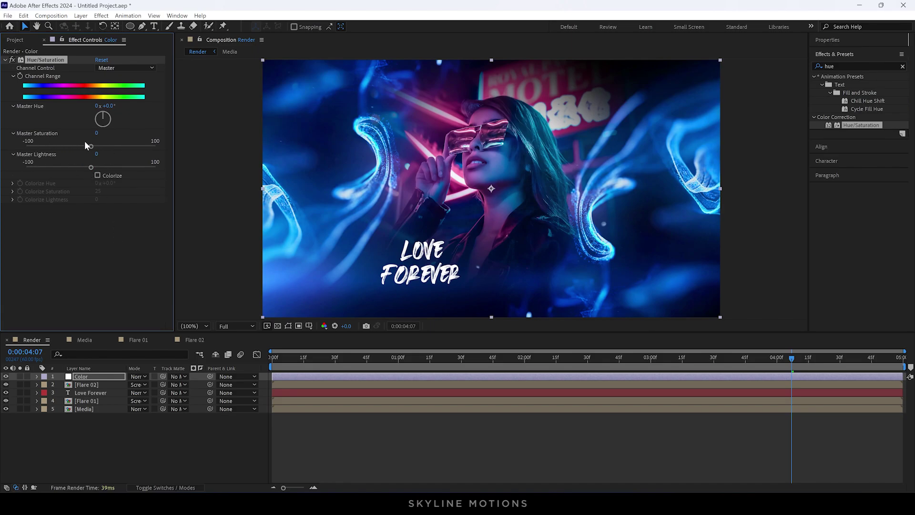
Keyframe Channel Range with Master Saturation 0 at 0:00:02:00 and -100 at 0:00:01:00, and scrub through the color change
left_click(525, 359)
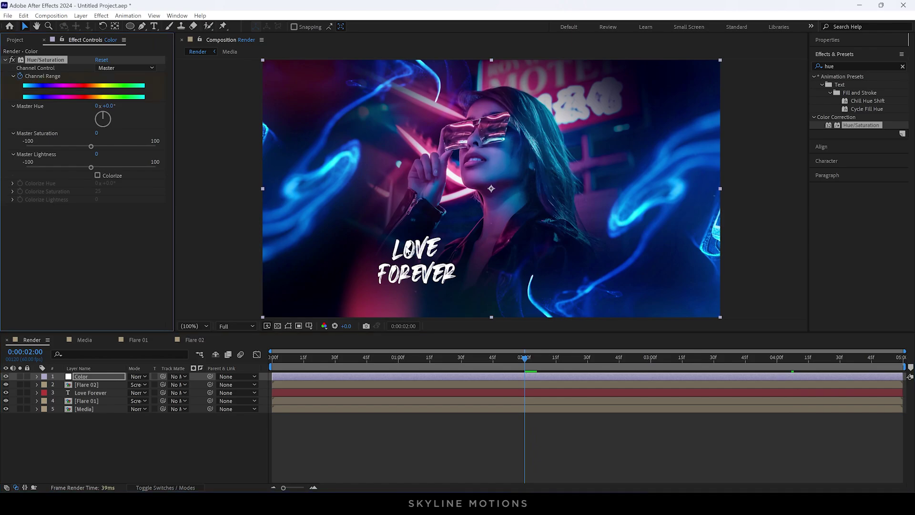
left_click(399, 360)
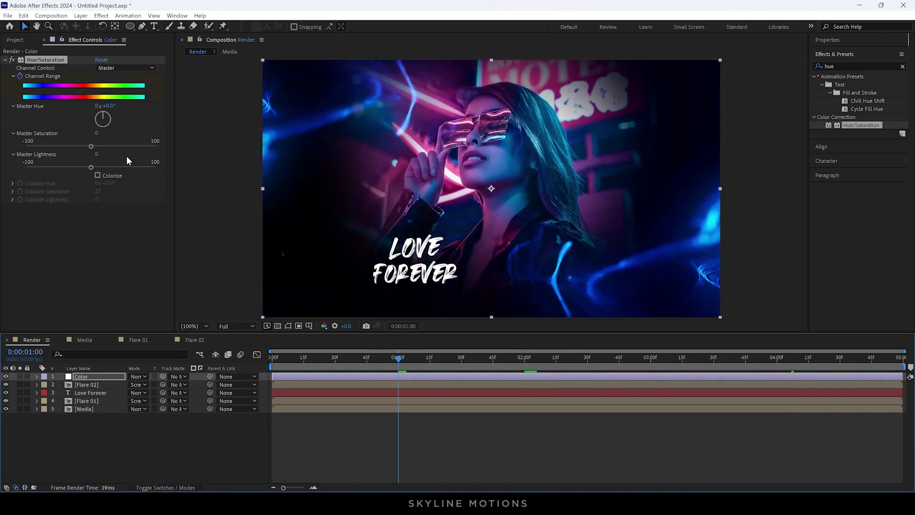
left_click_drag(91, 146, 27, 146)
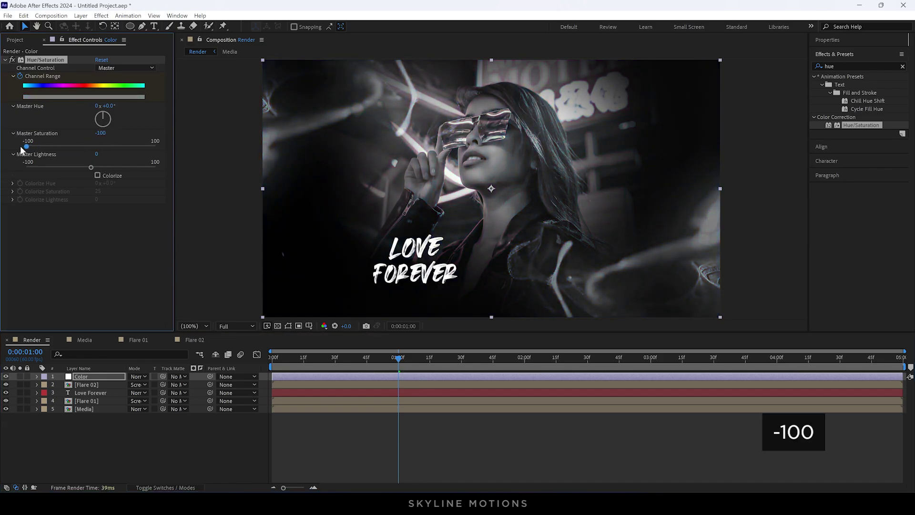
left_click_drag(399, 358, 548, 362)
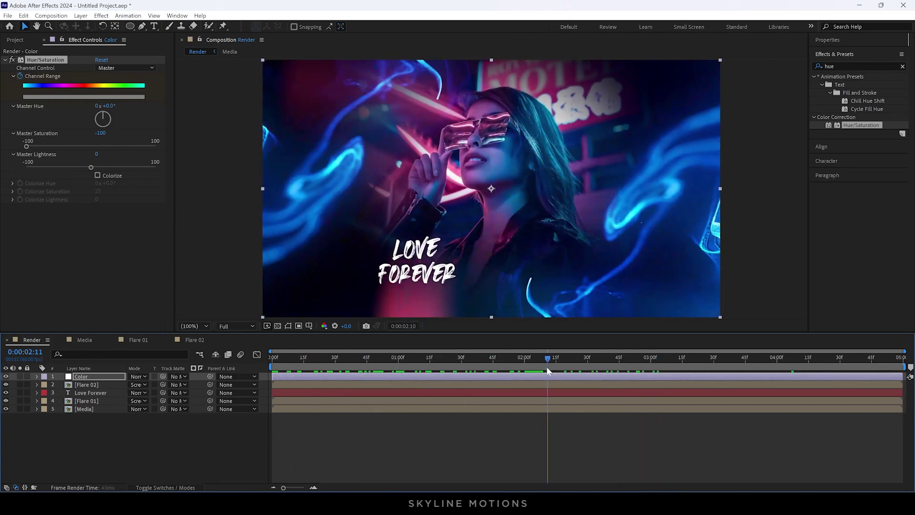
key("ctrl+z")
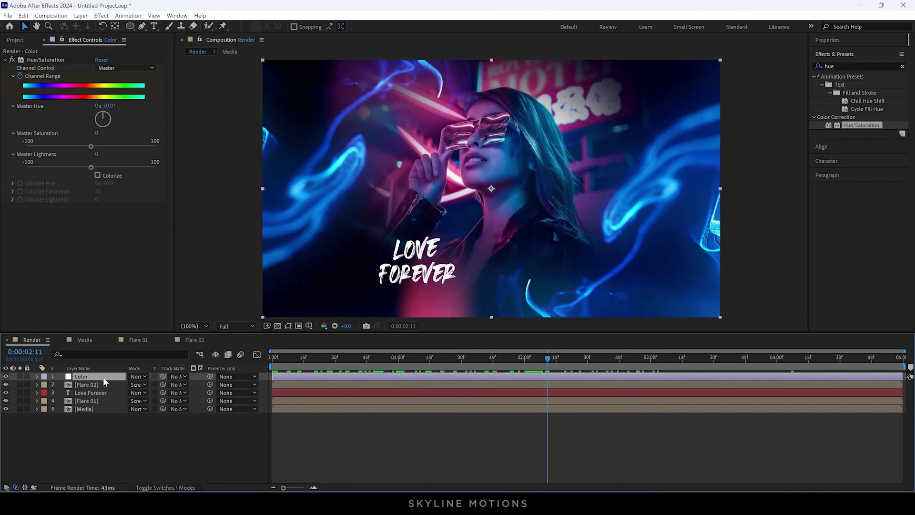
Reveal the Color layer's two Channel Range keyframes, apply Easy Ease to both, and collapse the layer
key("u")
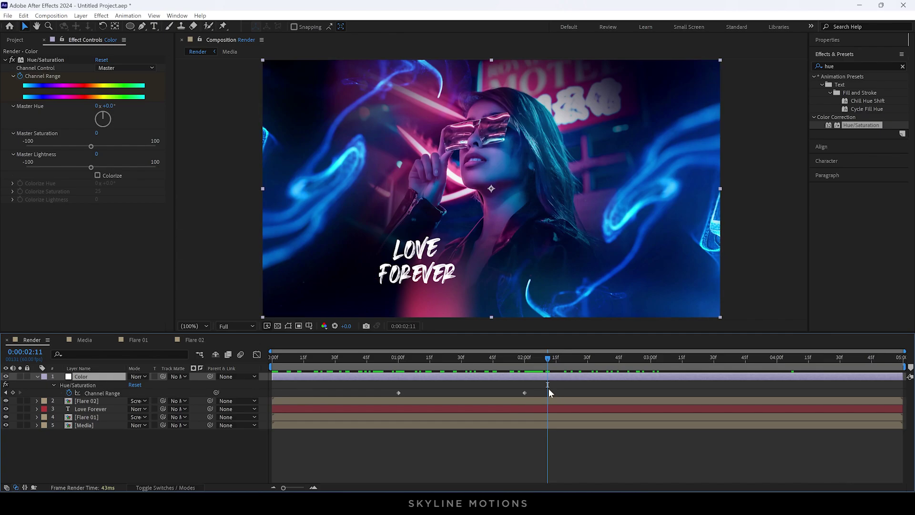
left_click_drag(536, 384, 374, 402)
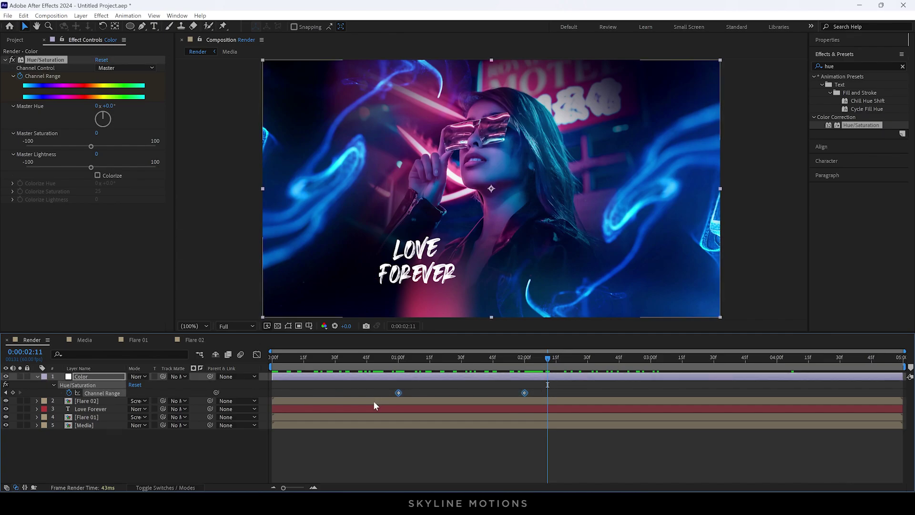
key("F9")
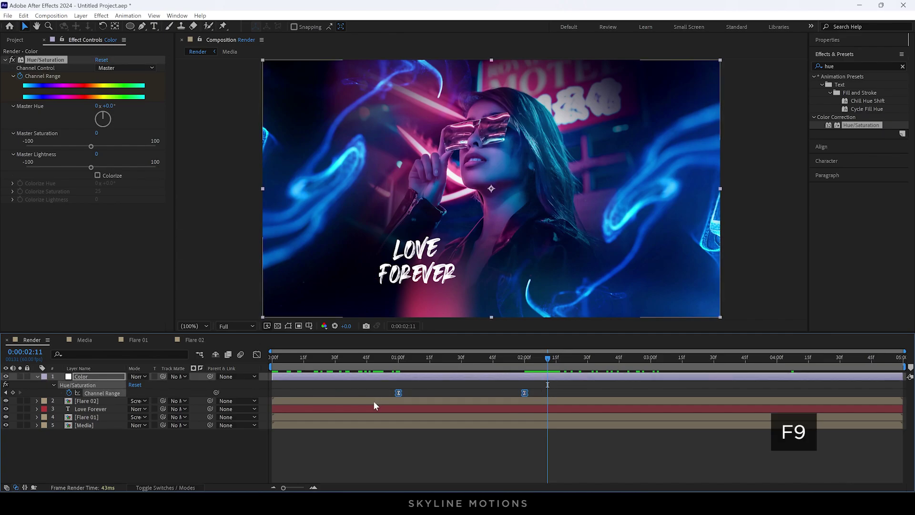
left_click(37, 376)
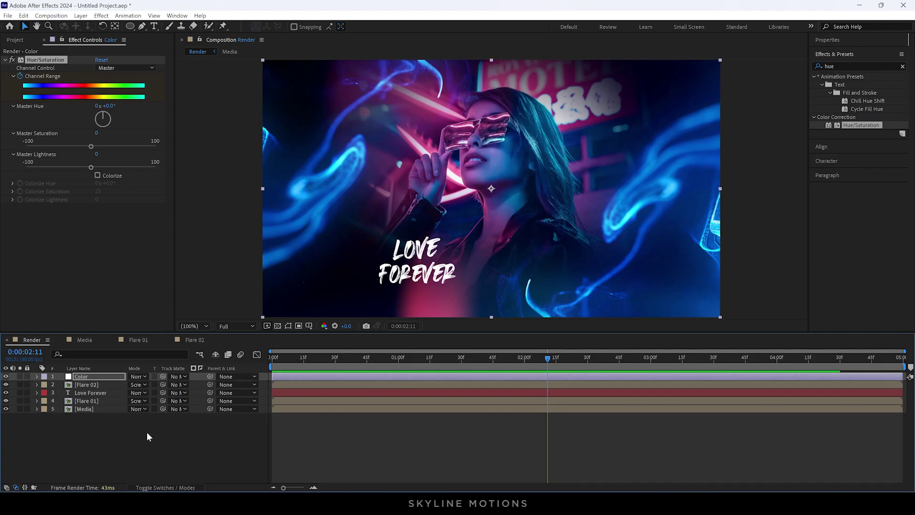
left_click(147, 431)
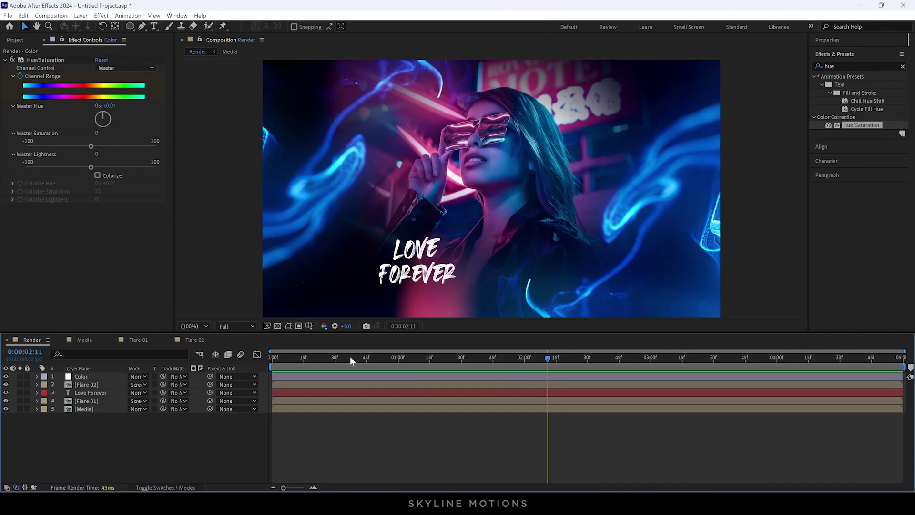
Find the Stylize Glow effect and apply it to the Color adjustment layer
left_click(902, 67)
type("glow")
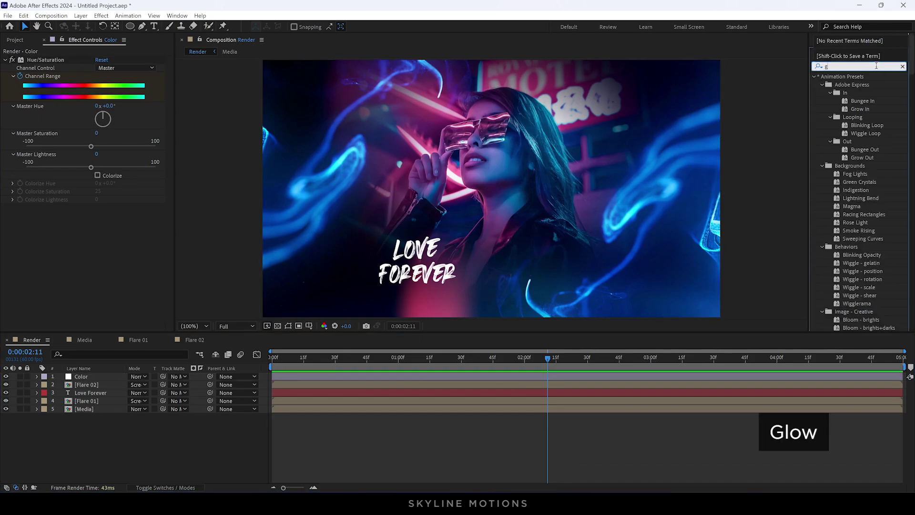
left_click_drag(849, 124, 96, 377)
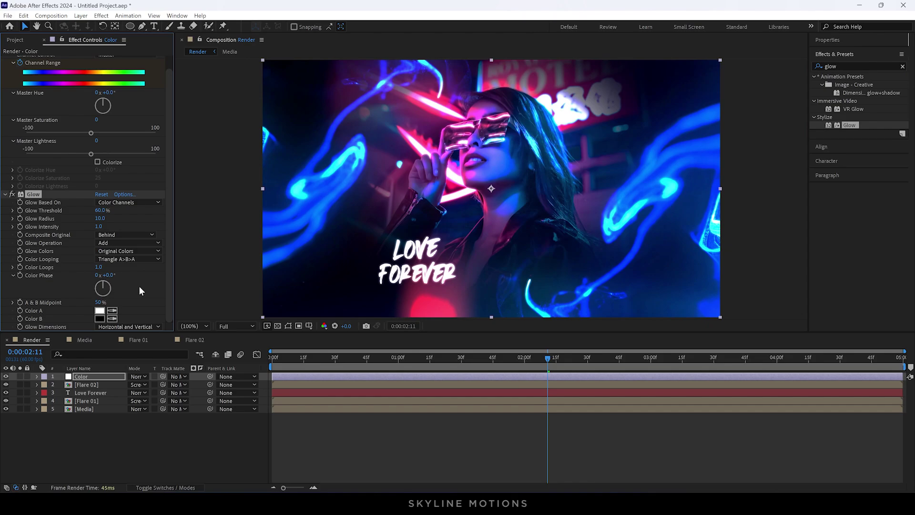
Set the Glow effect's Threshold to 75%, Radius to 50 and Intensity to 0.1
left_click(101, 210)
key("Return")
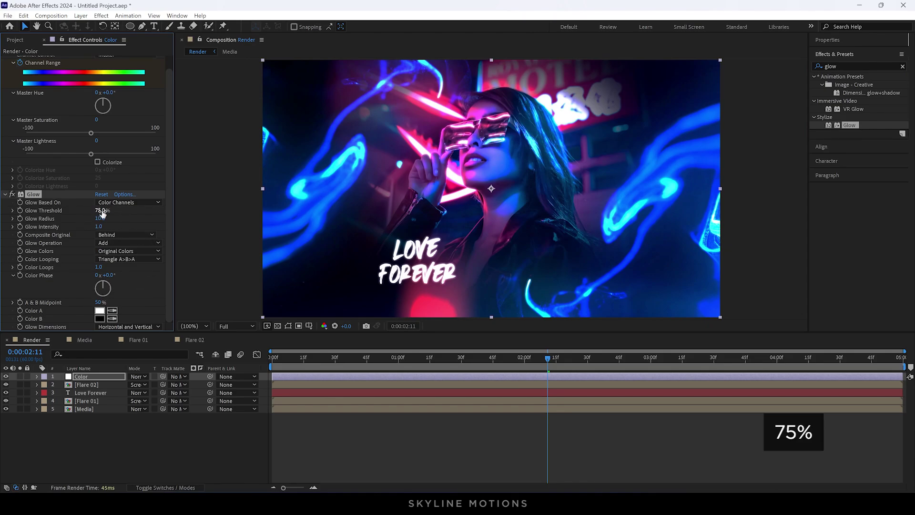
left_click(110, 220)
type("5")
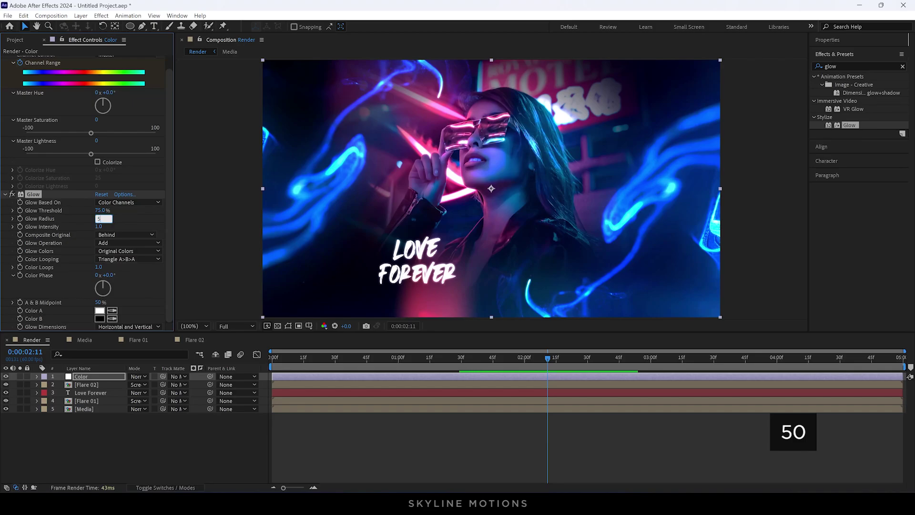
type("0")
key("Return")
left_click(98, 227)
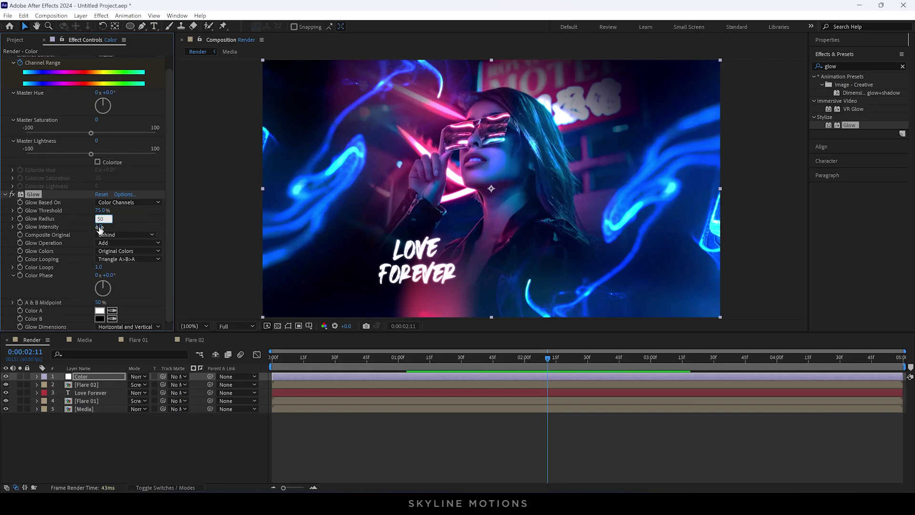
type("0.1")
key("Return")
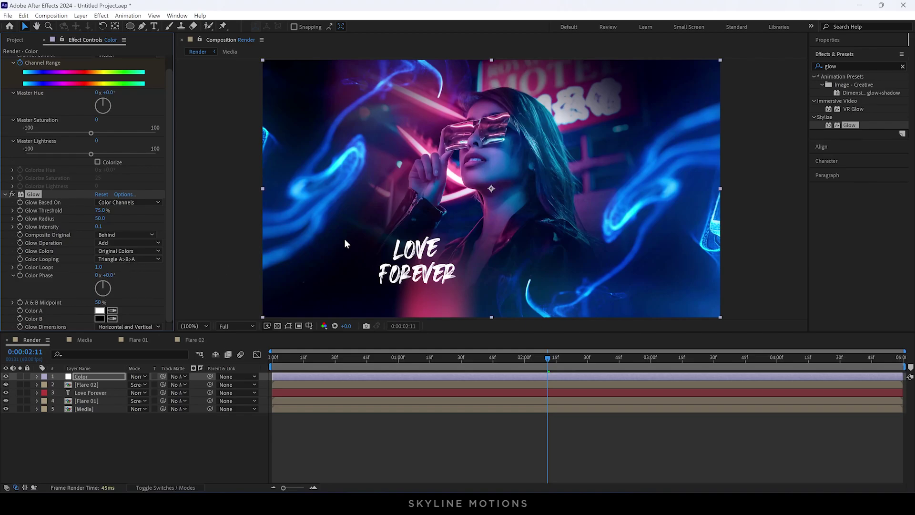
Apply the Noise effect to the Color layer with Amount of Noise at 5%, and check the frame at 0:00:01:00
left_click(902, 66)
type("noise")
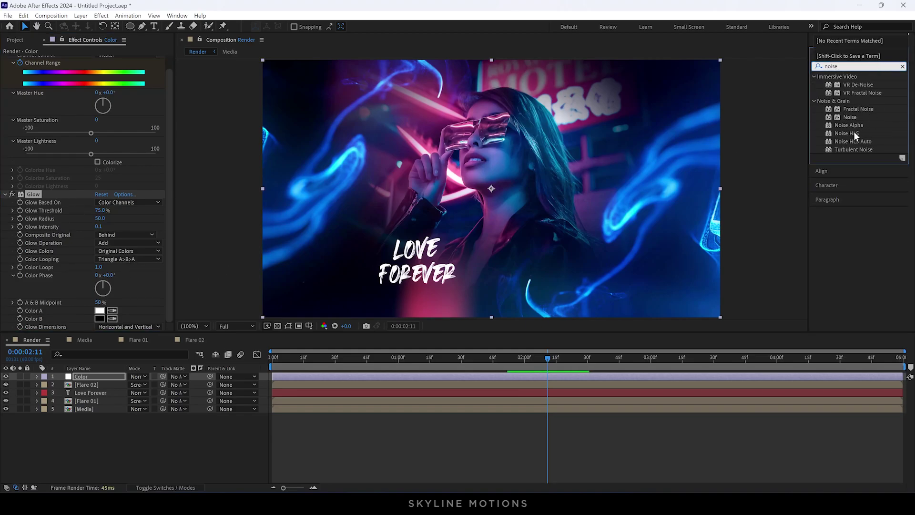
left_click_drag(850, 117, 88, 379)
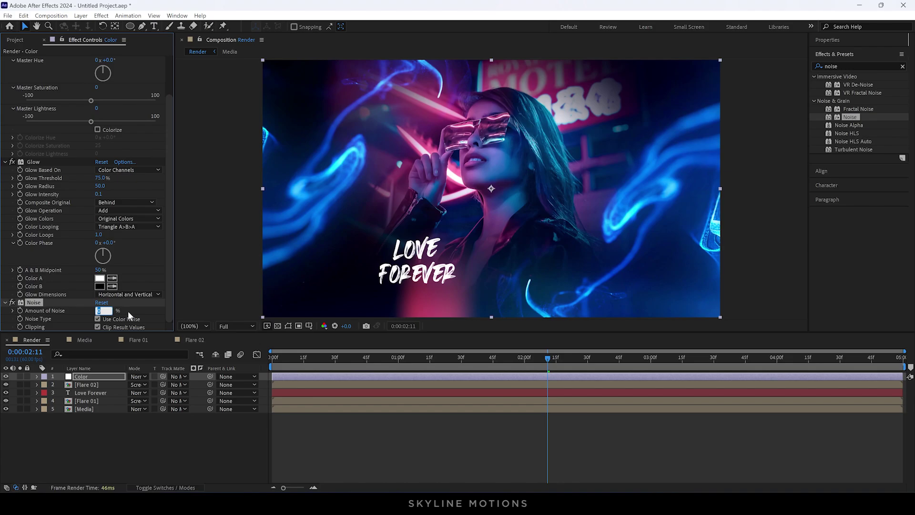
type("5")
key("Return")
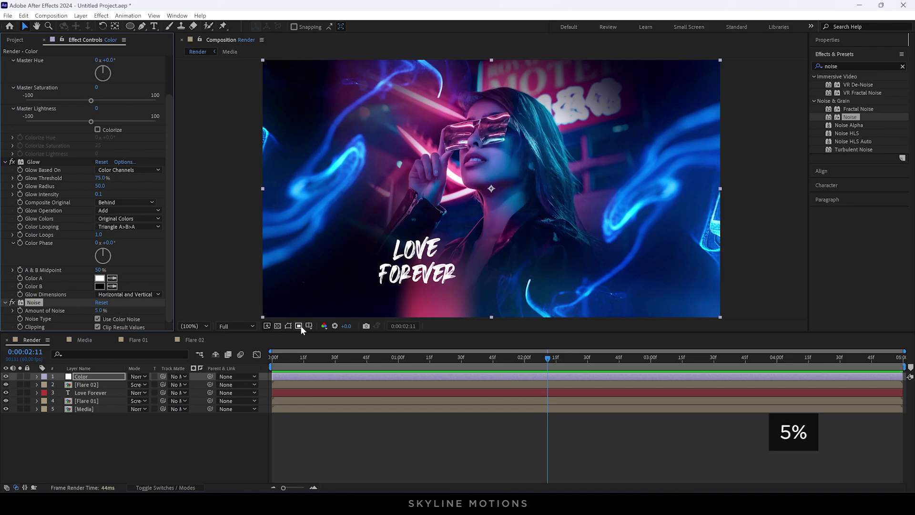
left_click_drag(432, 362, 398, 375)
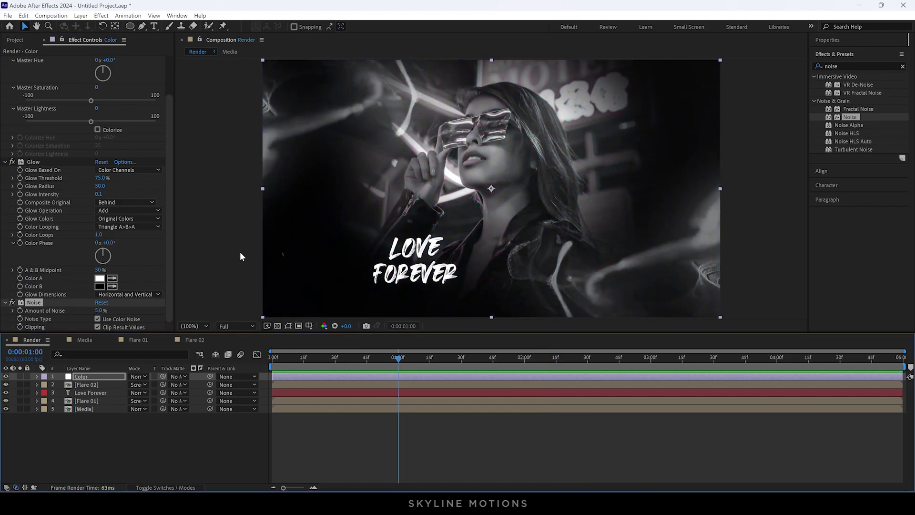
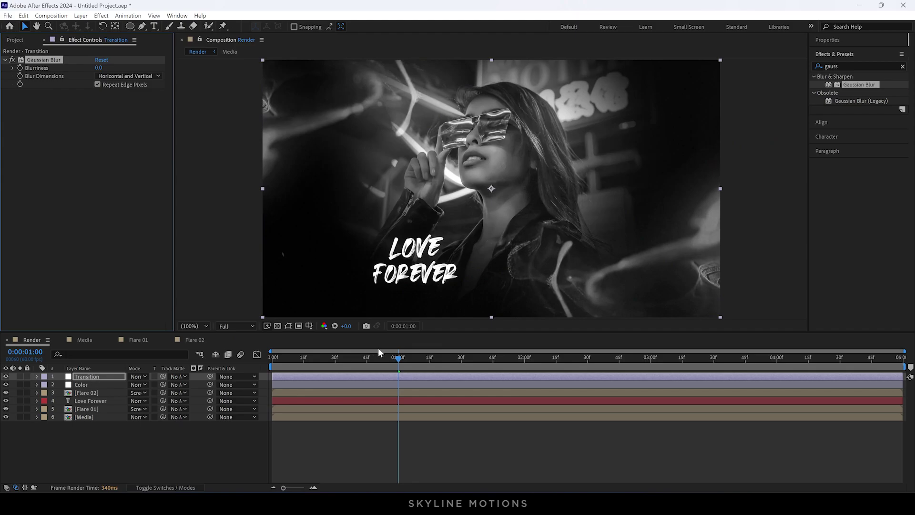
Keyframe the Transition layer's Gaussian Blur Blurriness at 0 at 0:00:01:00 and at 50 on the first frame
left_click_drag(387, 366, 400, 374)
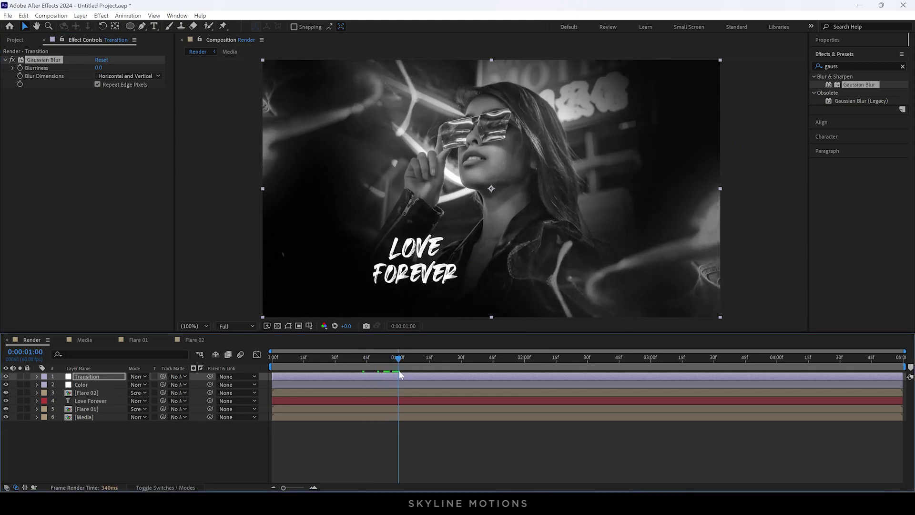
left_click(21, 68)
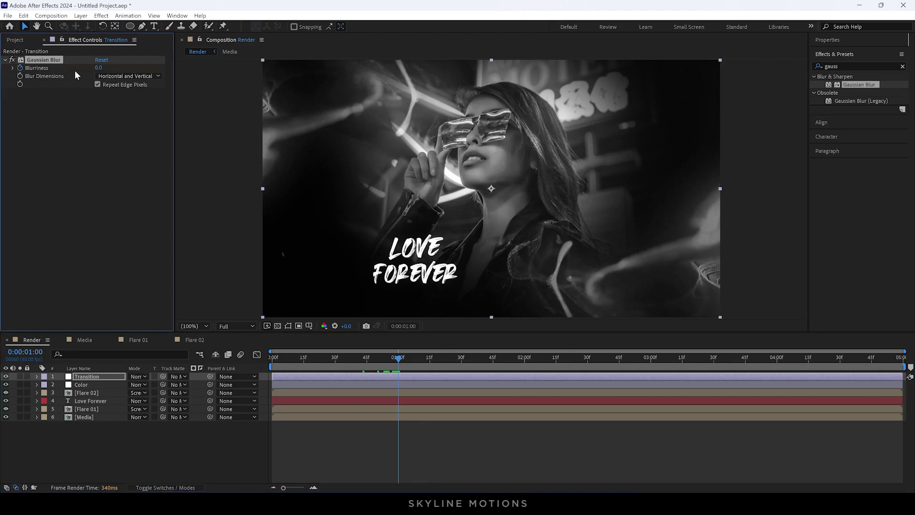
left_click_drag(384, 359, 259, 360)
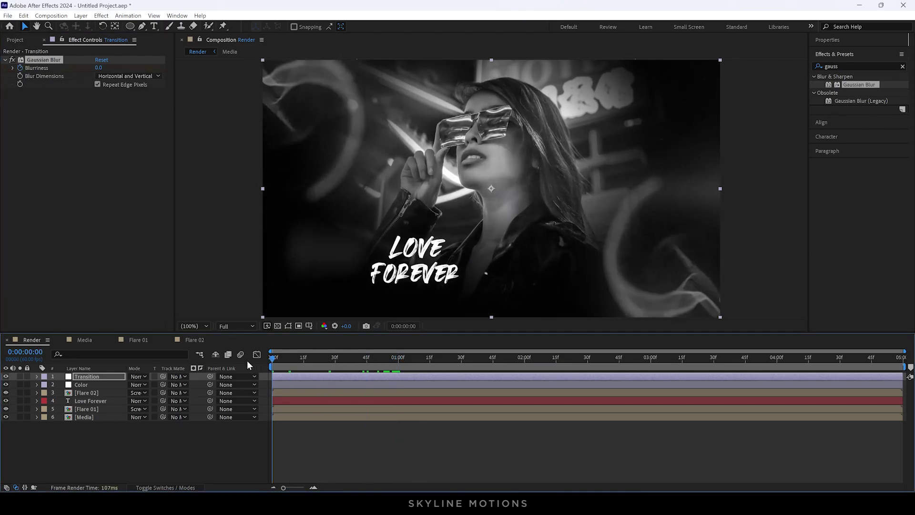
left_click_drag(98, 67, 256, 80)
left_click(101, 67)
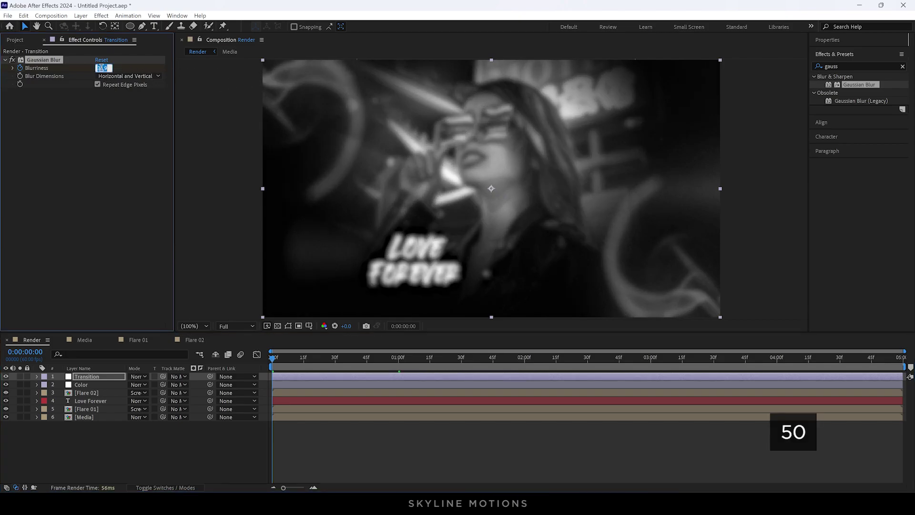
key("Return")
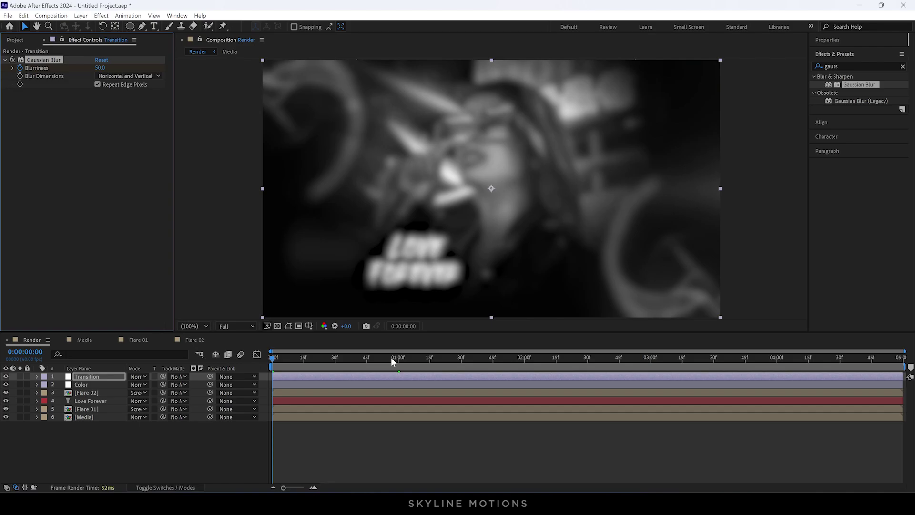
Reveal the Transition layer's Blurriness keyframes and add a keyframe holding Blurriness at 0 at 0:00:04:00
left_click_drag(728, 362, 779, 371)
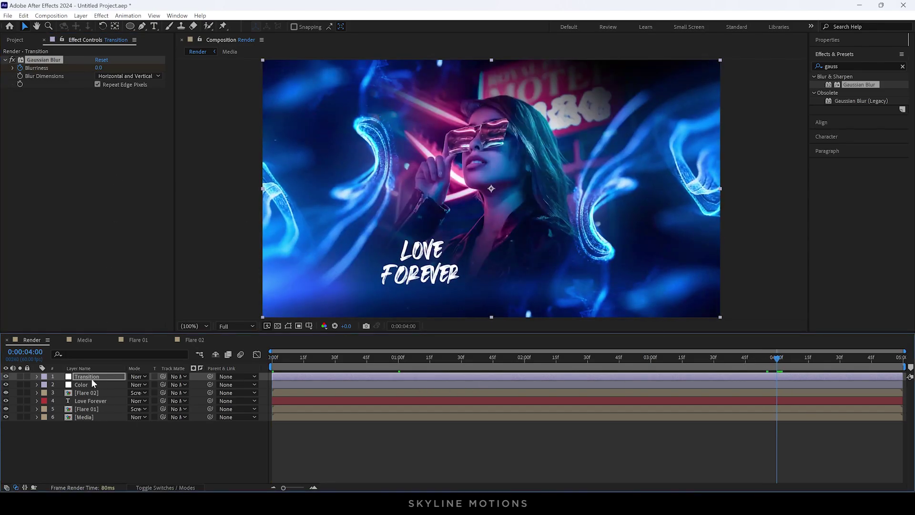
left_click(107, 376)
key("u")
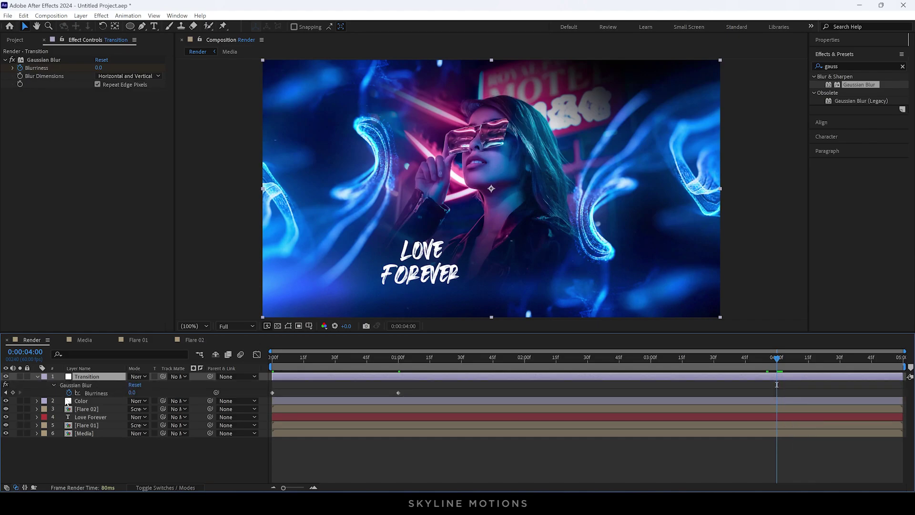
left_click(13, 392)
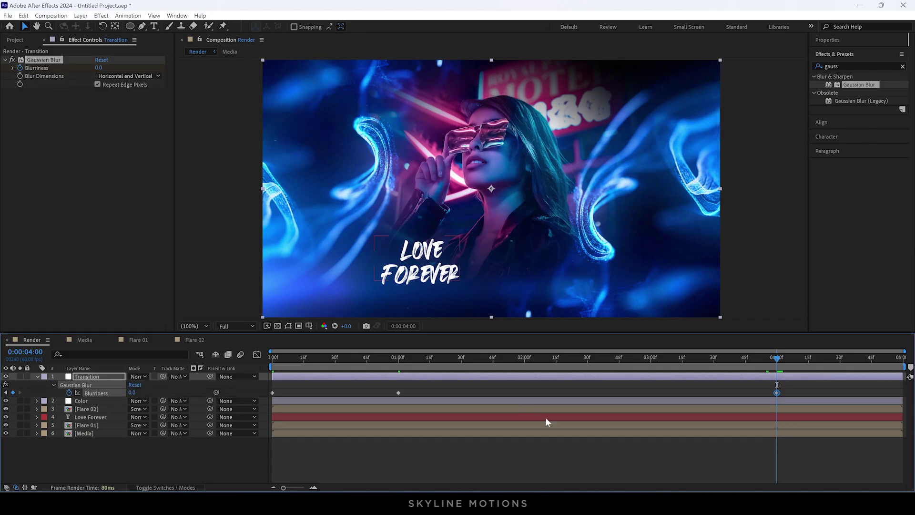
Keyframe the Transition layer's Gaussian Blur Blurriness at 50 on the last frame, 0:00:04:59, and scrub back through the composition
left_click_drag(797, 358, 901, 358)
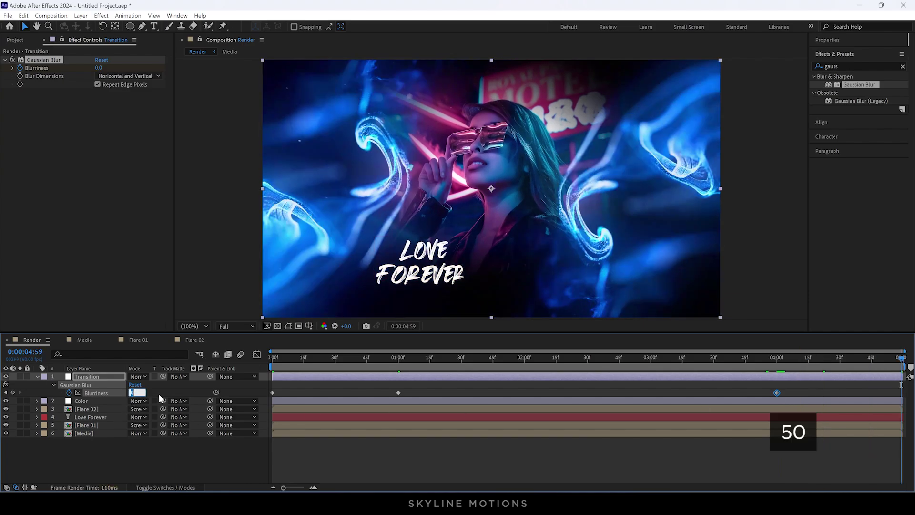
key("Return")
left_click_drag(505, 359, 491, 358)
Search the effects for "expo" and apply the Color Correction Exposure effect to the Transition layer
left_click(902, 67)
left_click(888, 65)
type("expo")
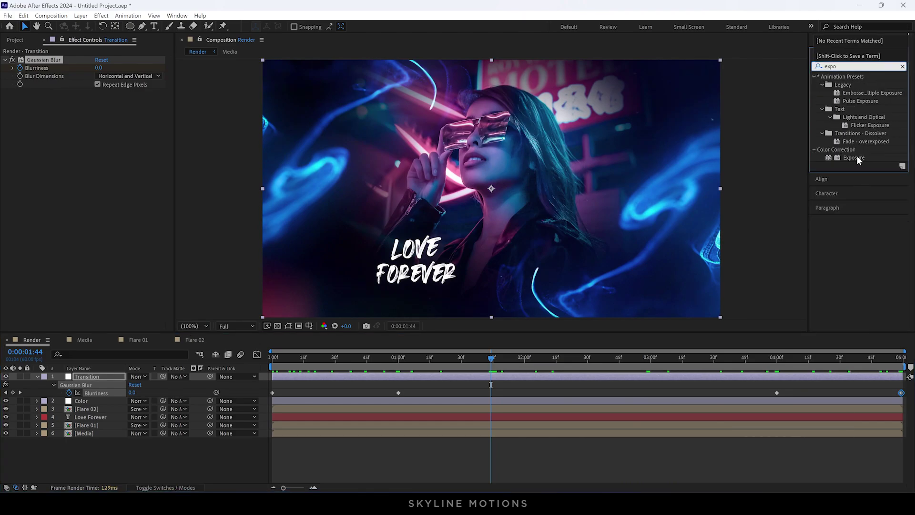
left_click_drag(857, 156, 97, 377)
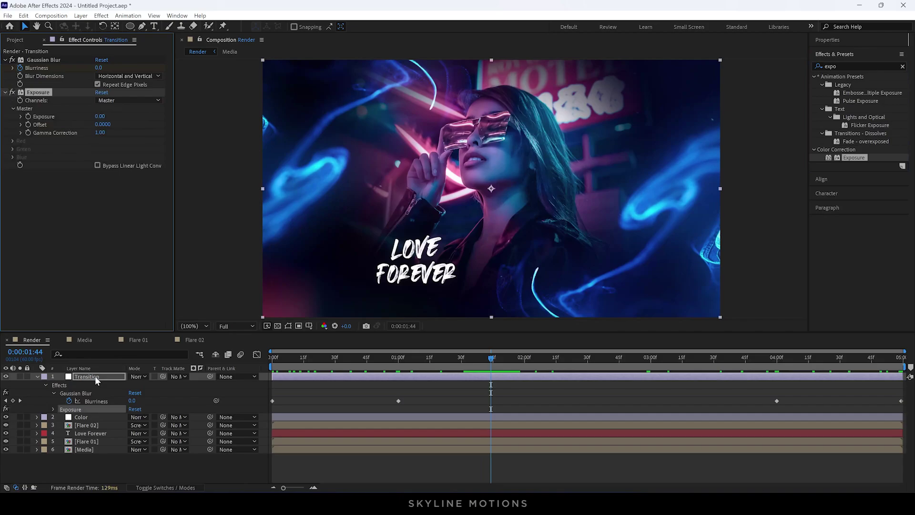
Keyframe the Transition layer's Exposure at 0 at 0:00:01:00 and at 6 on the first frame
left_click(400, 361)
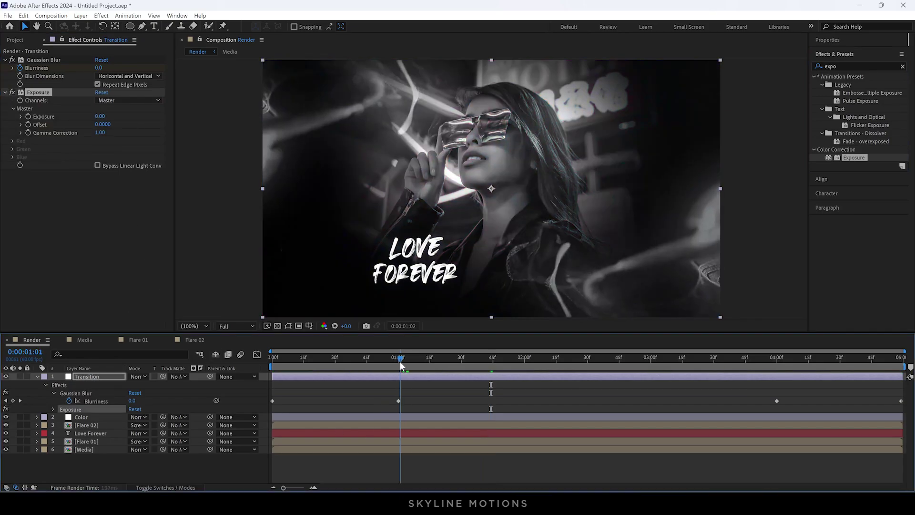
left_click(31, 116)
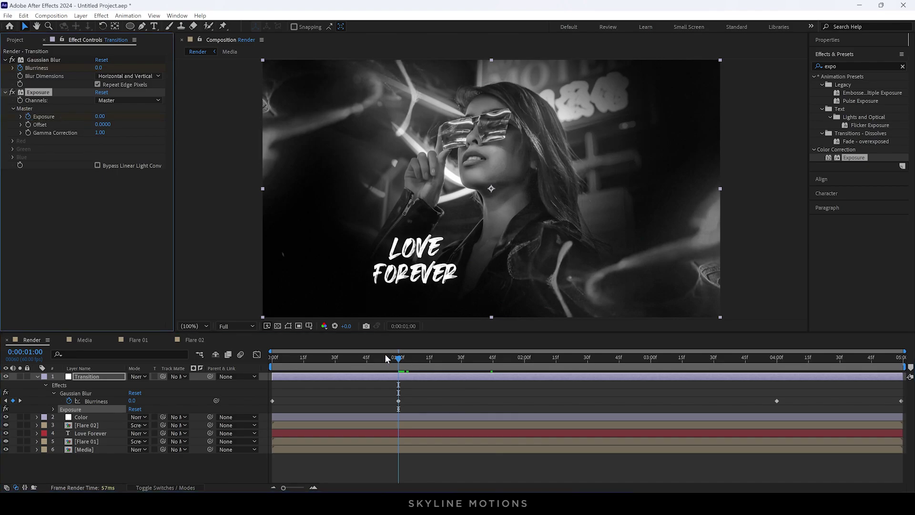
left_click_drag(397, 357, 258, 351)
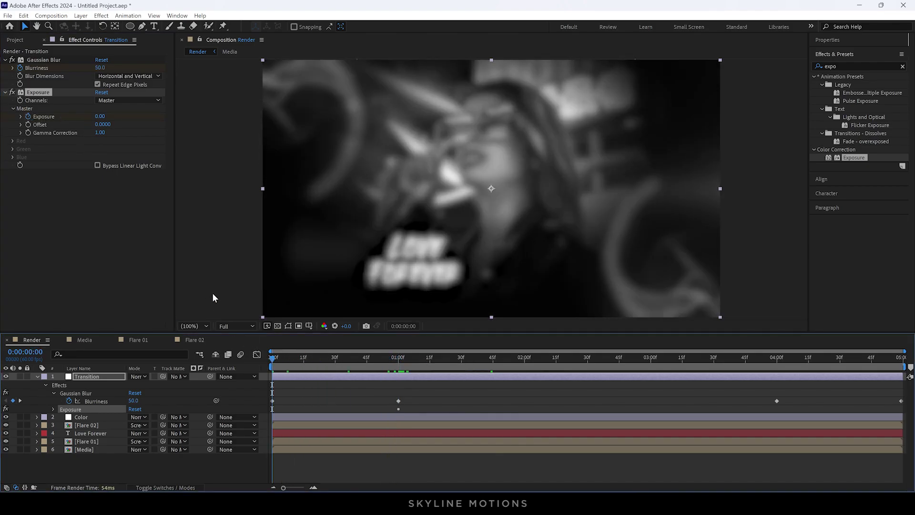
left_click(103, 116)
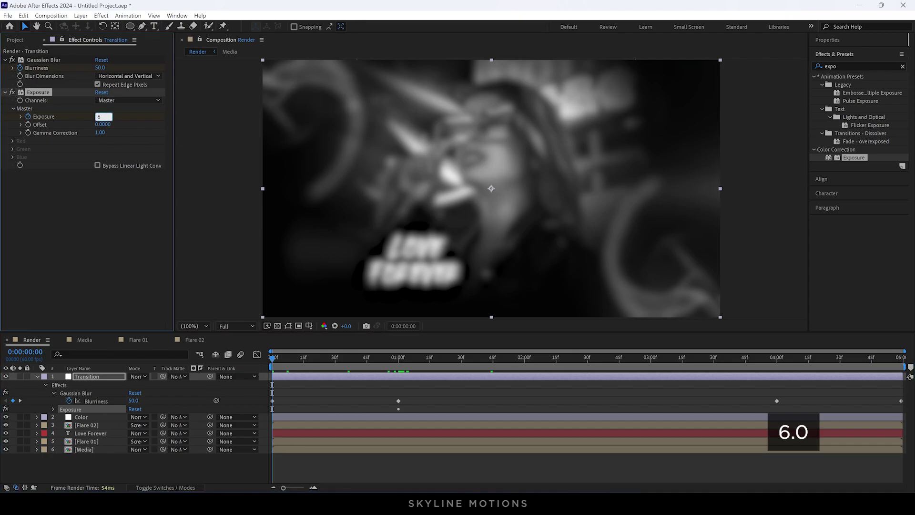
type("6")
key("Return")
Reveal the Transition layer's keyframed properties and add an Exposure keyframe holding 0 at 0:00:04:00
left_click_drag(290, 358, 777, 357)
key("u")
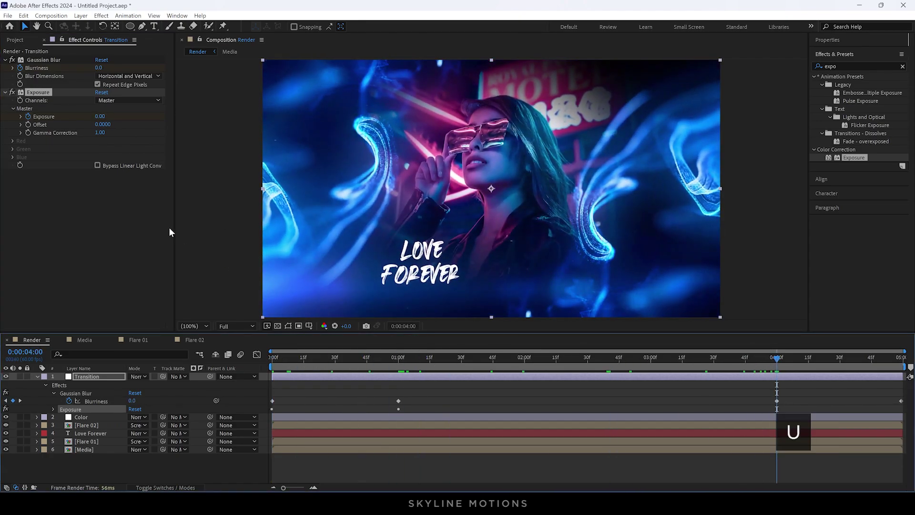
left_click(96, 375)
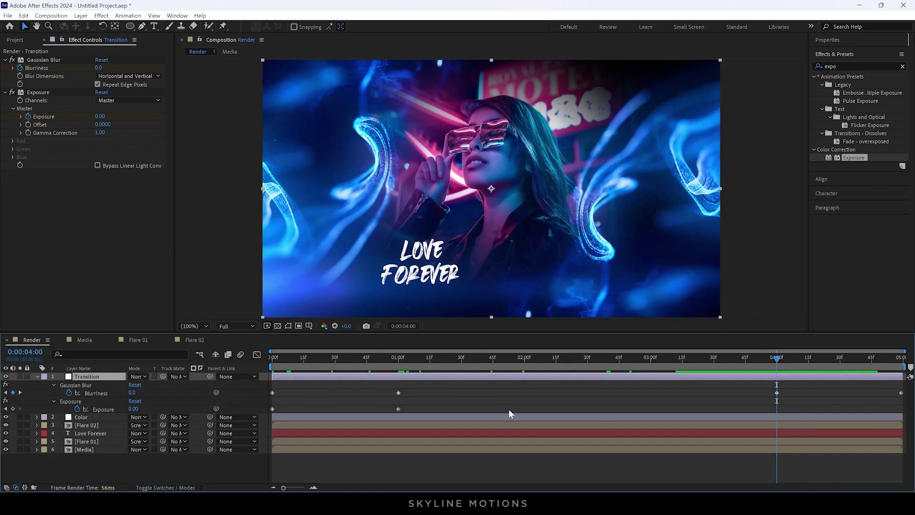
left_click(13, 409)
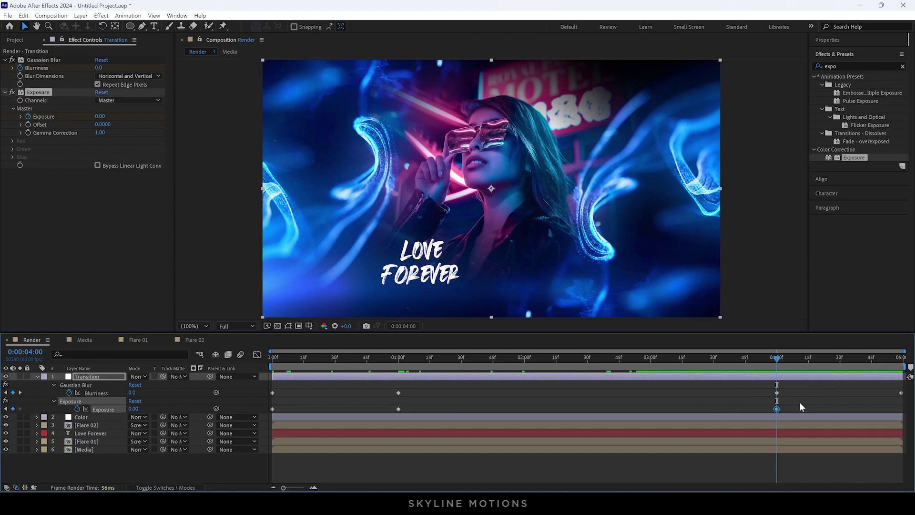
Keyframe the Transition layer's Exposure at 6 at 0:00:04:59, and scrub through the composition to check the transitions
left_click_drag(787, 366, 905, 358)
left_click_drag(150, 409, 164, 412)
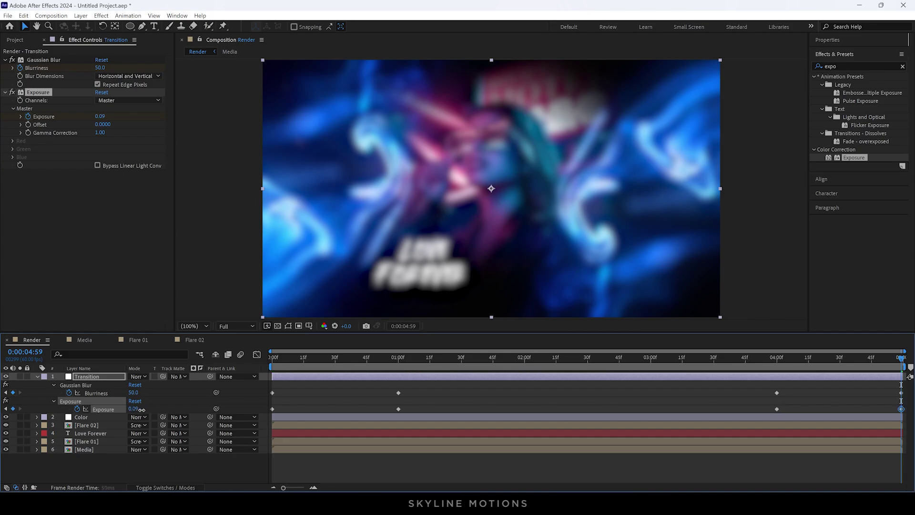
type("6")
key("Return")
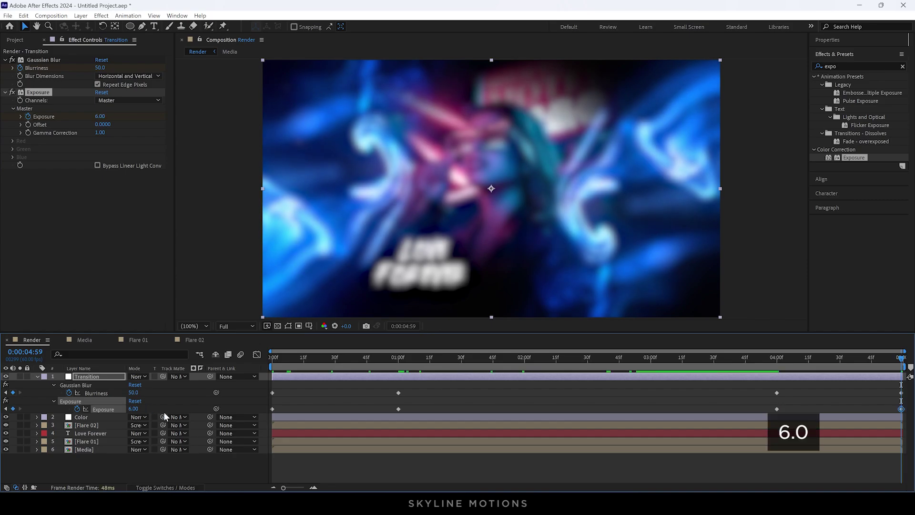
left_click(310, 357)
left_click_drag(340, 357, 685, 374)
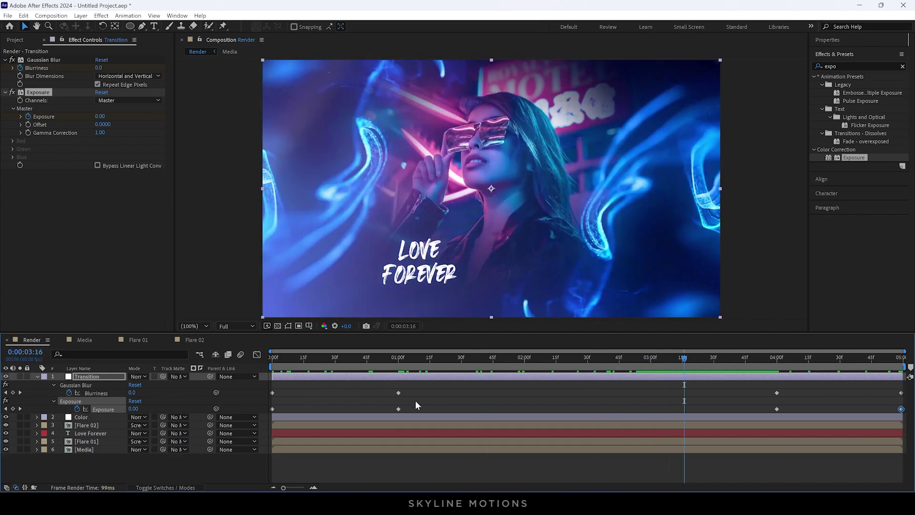
Apply Easy Ease to all Blurriness and Exposure keyframes of the Transition layer
left_click_drag(425, 382, 276, 423)
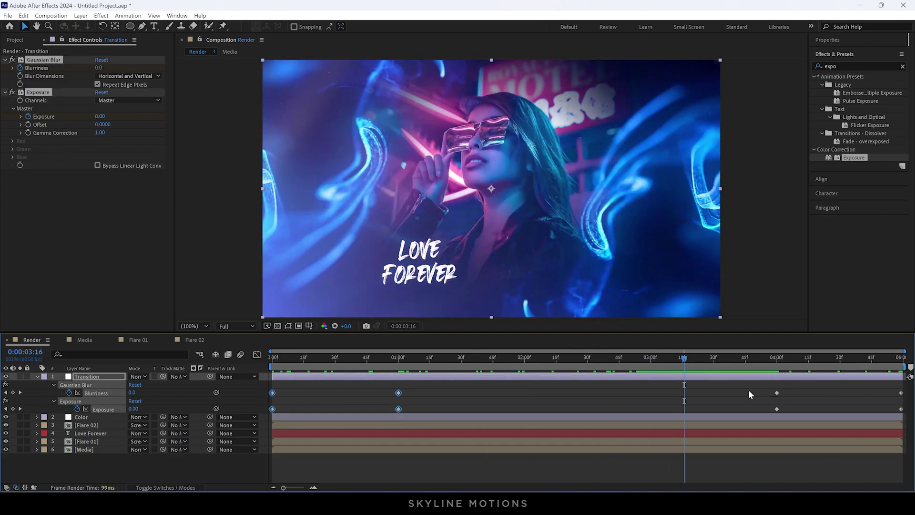
left_click_drag(749, 383, 906, 426)
key("F9")
Reshape the opening speed curves of Blurriness and Exposure to start fast, extending the 0:00:01:00 keyframes' incoming influence to about 0:00:00:30
left_click(257, 355)
left_click_drag(416, 401, 383, 437)
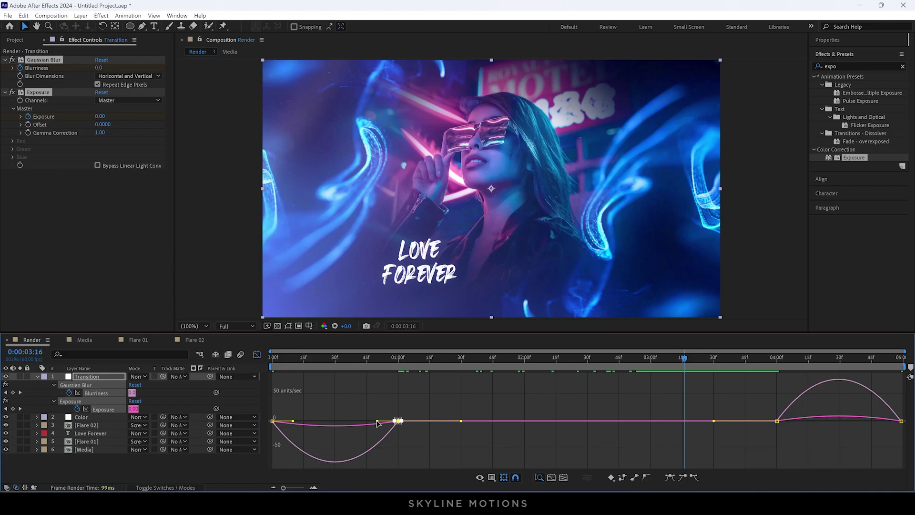
left_click_drag(377, 423, 334, 423)
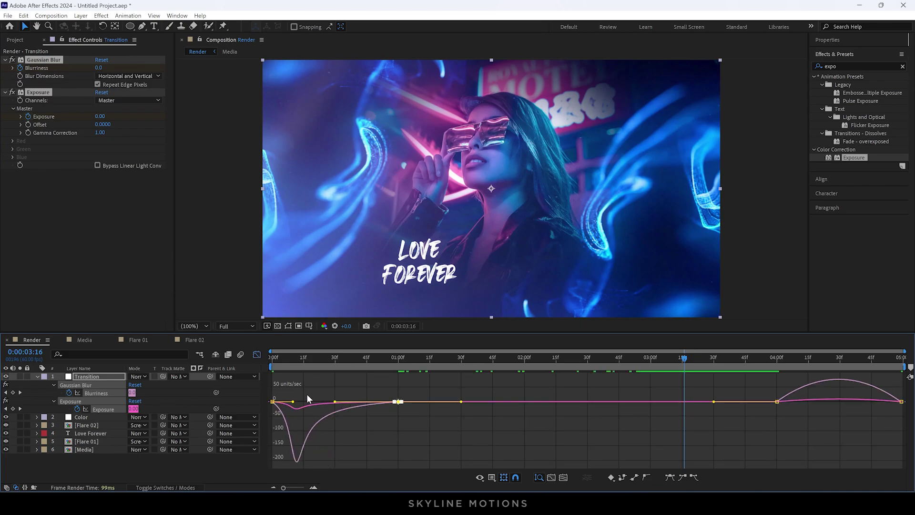
left_click_drag(293, 401, 274, 401)
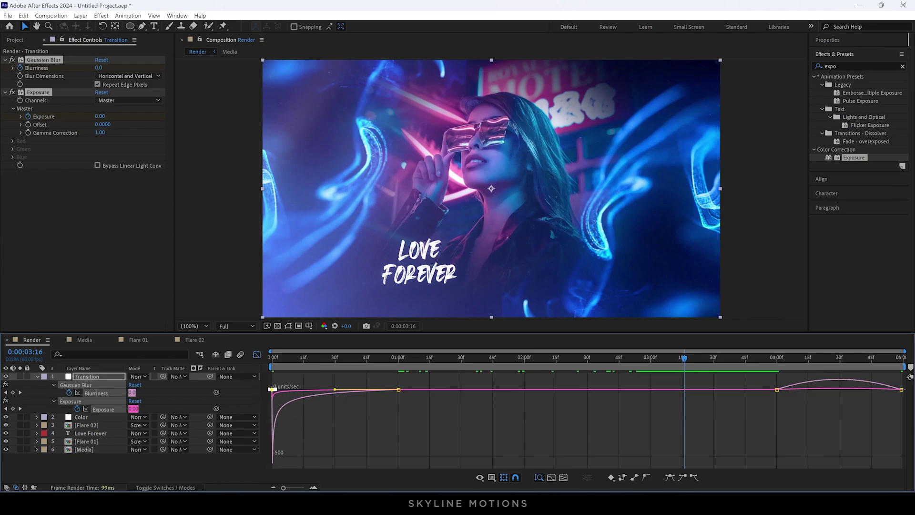
Reshape the closing speed curves to peak at the last frame, extending the 0:00:04:00 keyframes' outgoing influence to about 0:00:04:30
left_click_drag(893, 353, 581, 353)
left_click_drag(637, 355, 904, 352)
left_click(778, 390)
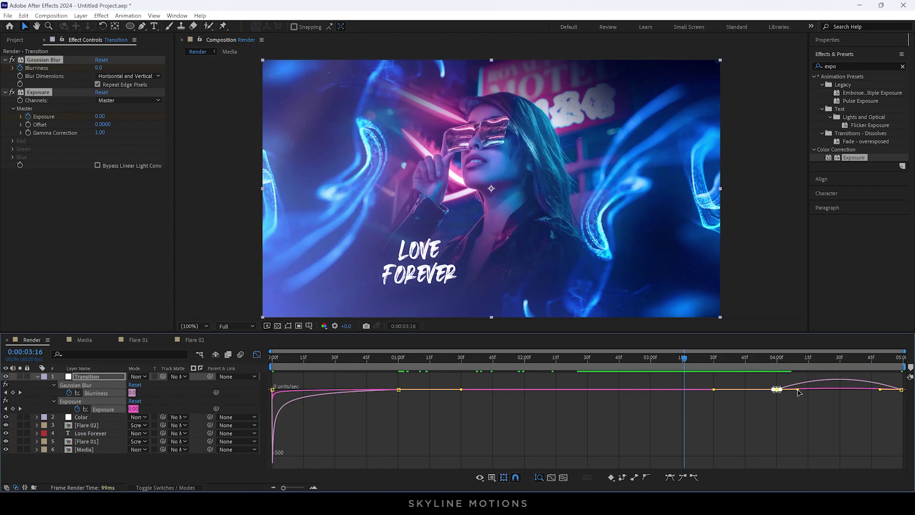
left_click_drag(800, 391, 887, 401)
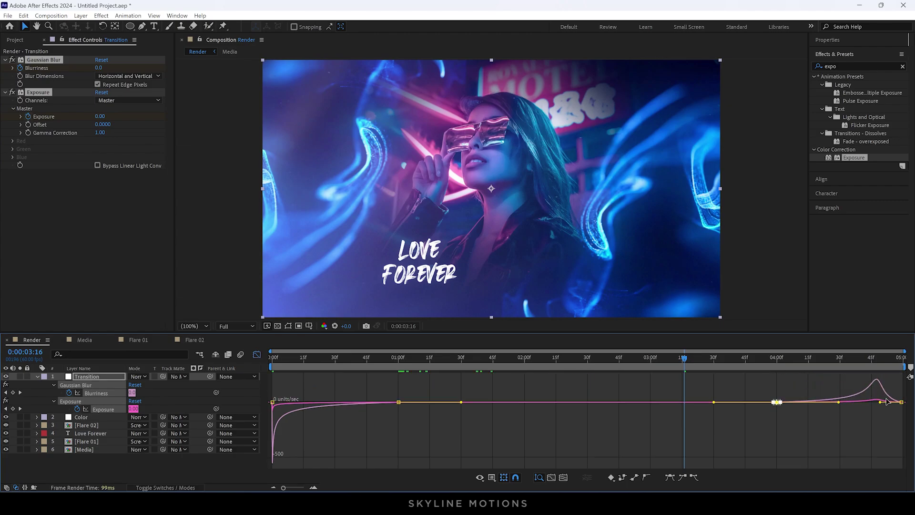
left_click(901, 402)
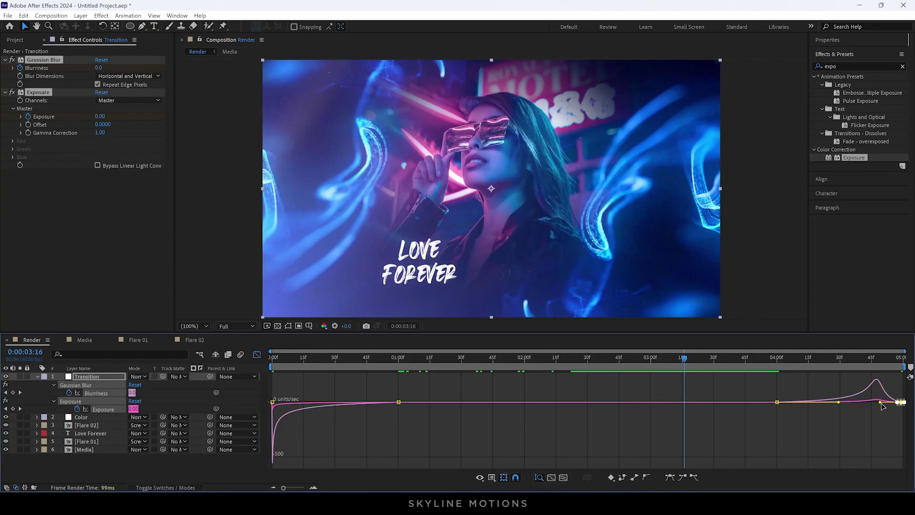
left_click_drag(882, 403, 900, 402)
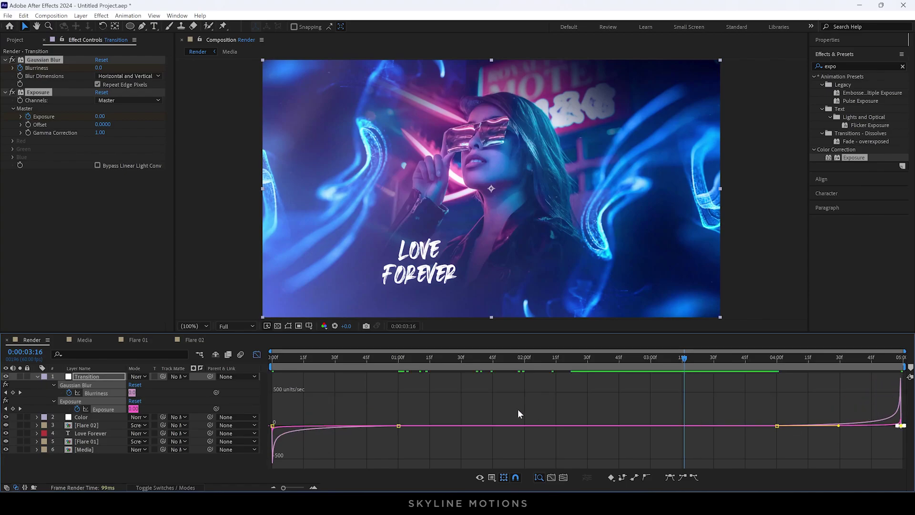
Return to the keyframe view of the timeline and play the Render composition from its first frame
left_click(256, 354)
key("Home")
key("space")
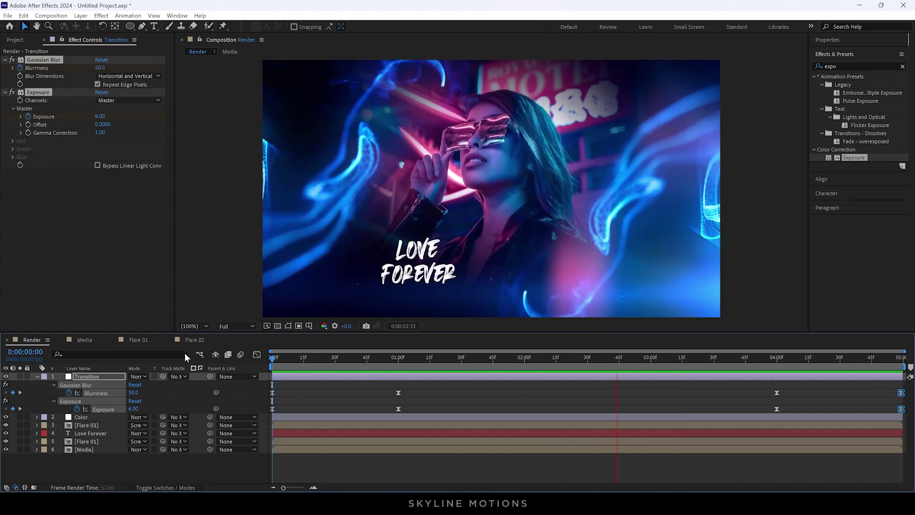
key("space")
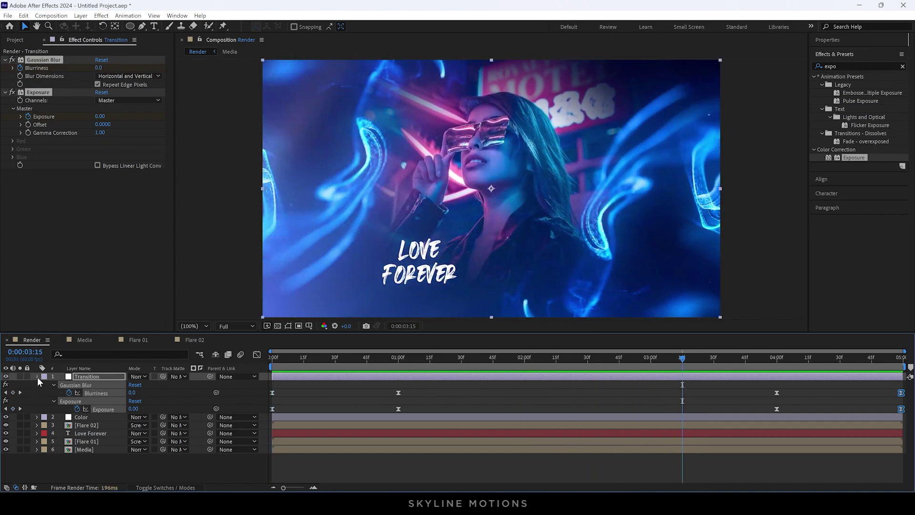
Collapse the Transition layer's properties and enable motion blur for all six layers and the composition
left_click(37, 376)
left_click(145, 442)
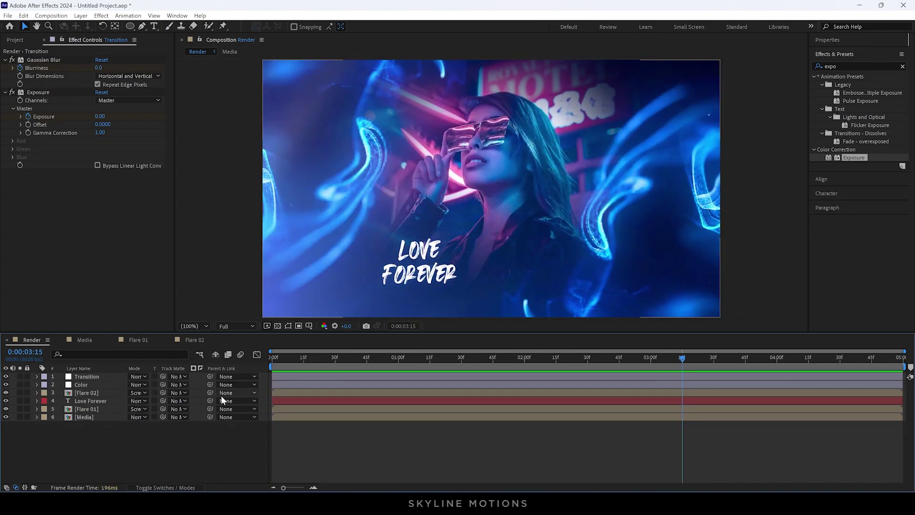
left_click(174, 488)
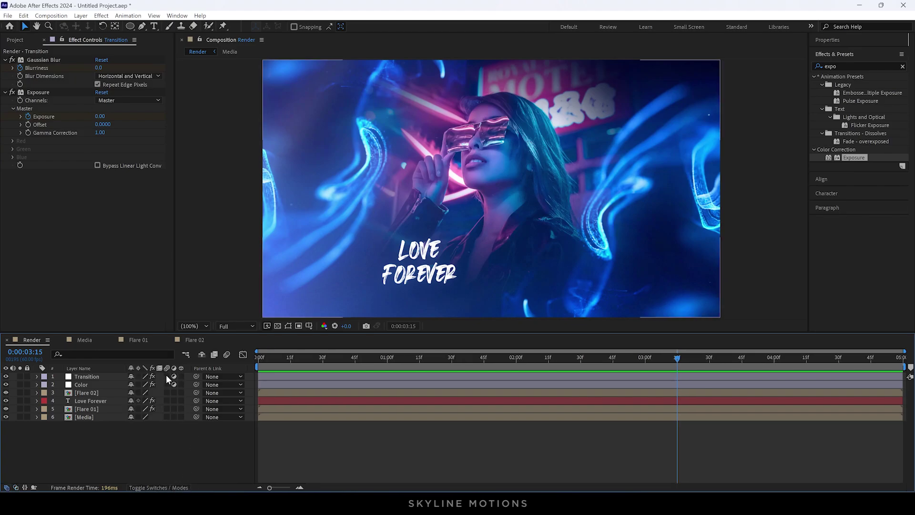
left_click(167, 417)
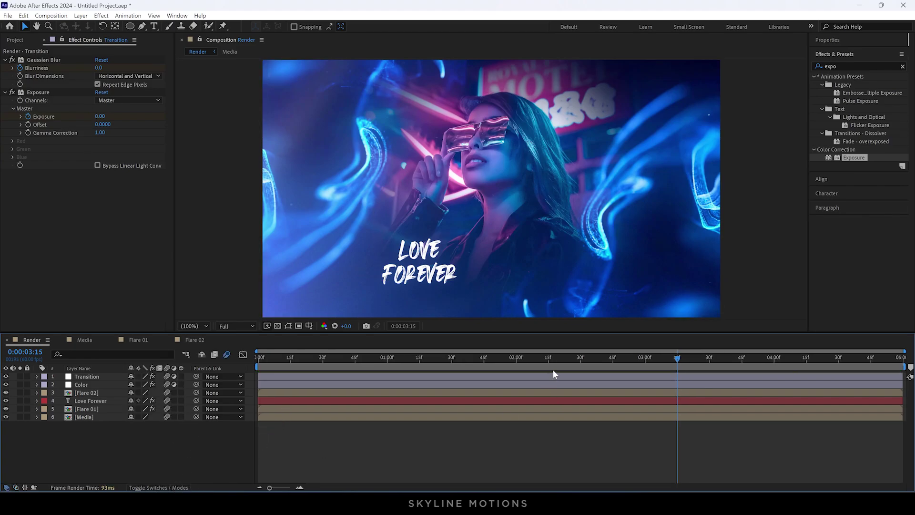
Maximize the composition view and play the finished Render composition from the first frame
left_click_drag(556, 362, 246, 354)
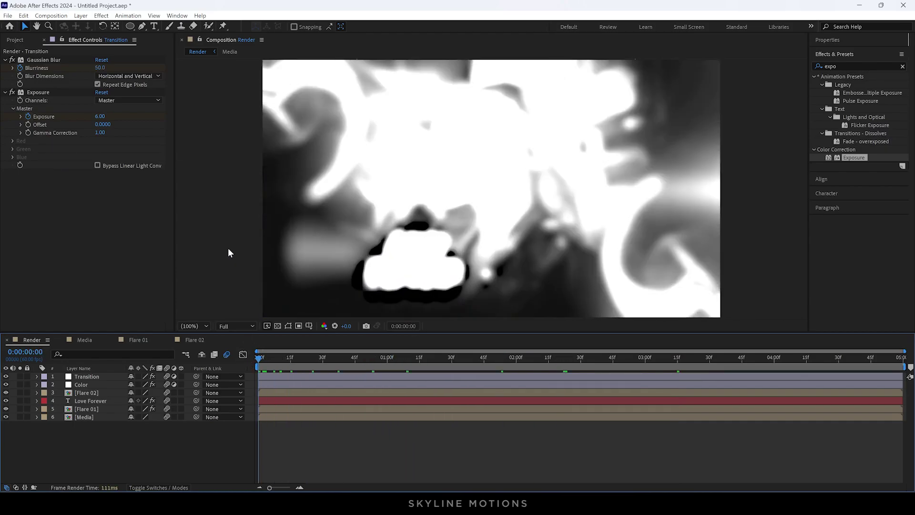
key("grave")
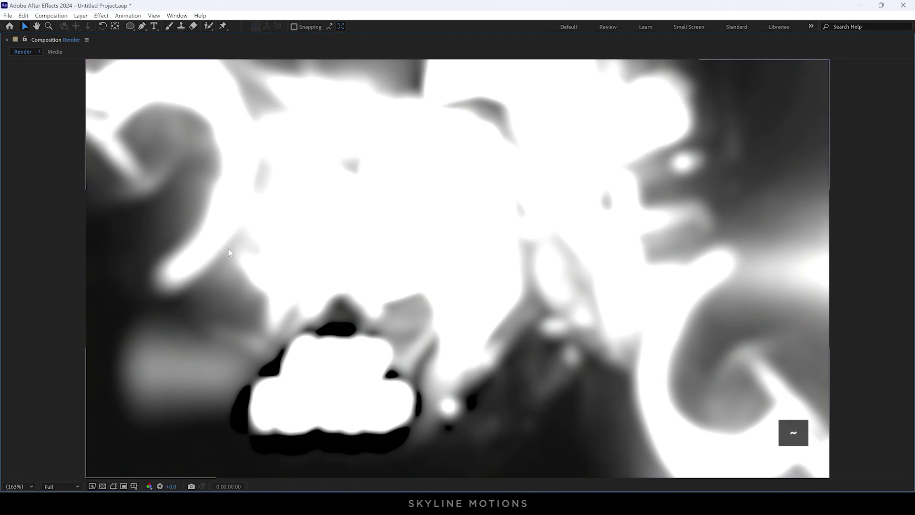
key("space")
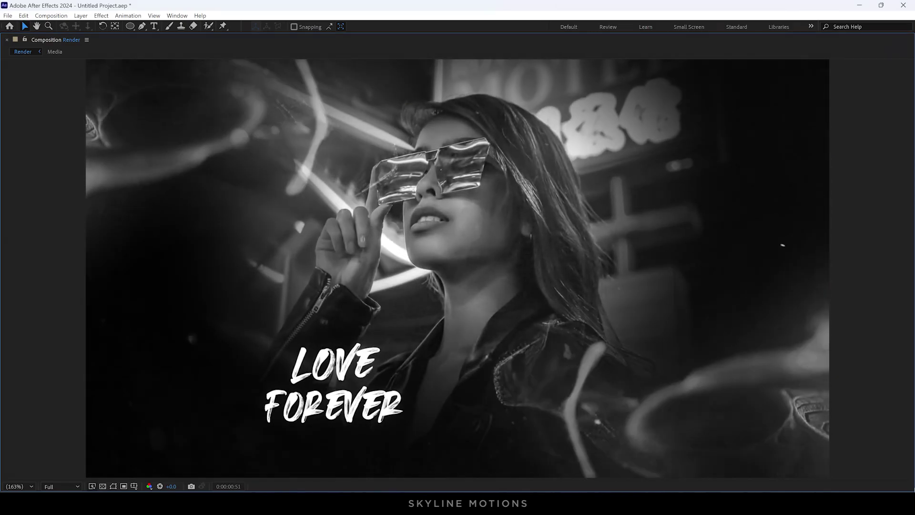